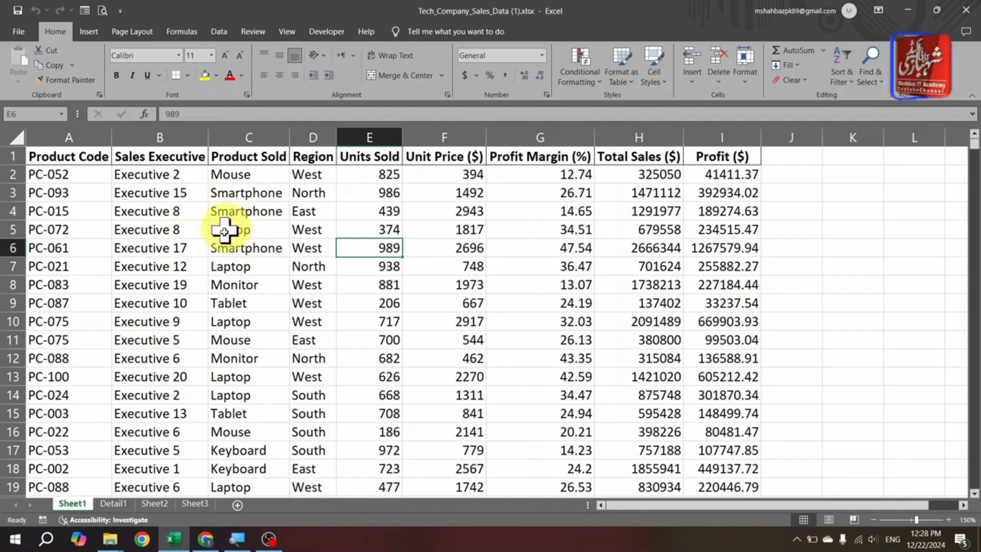
- Insert a PivotChart from the whole sales data range Sheet1!$A$1:$I$1001, placed on a new worksheet
left_click(264, 225)
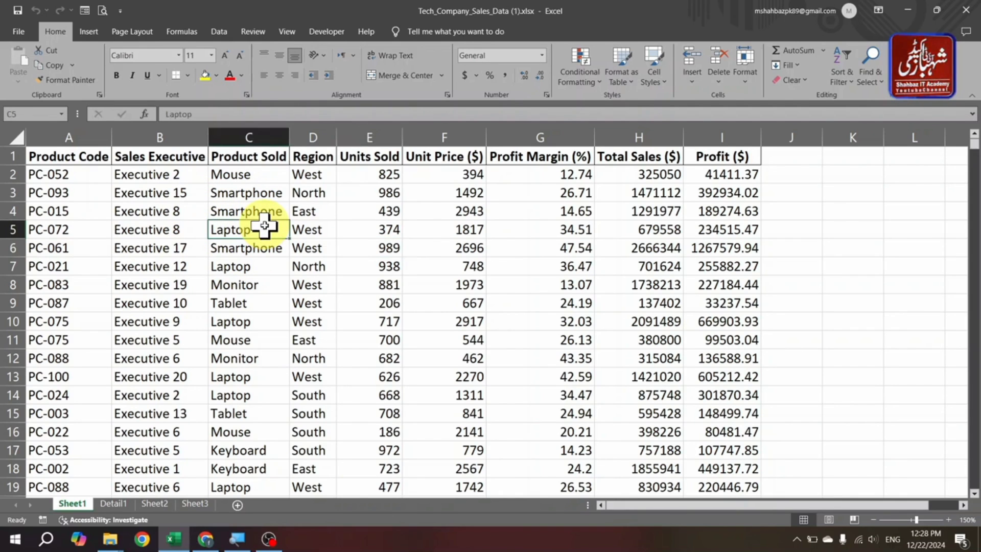
key("ctrl+a")
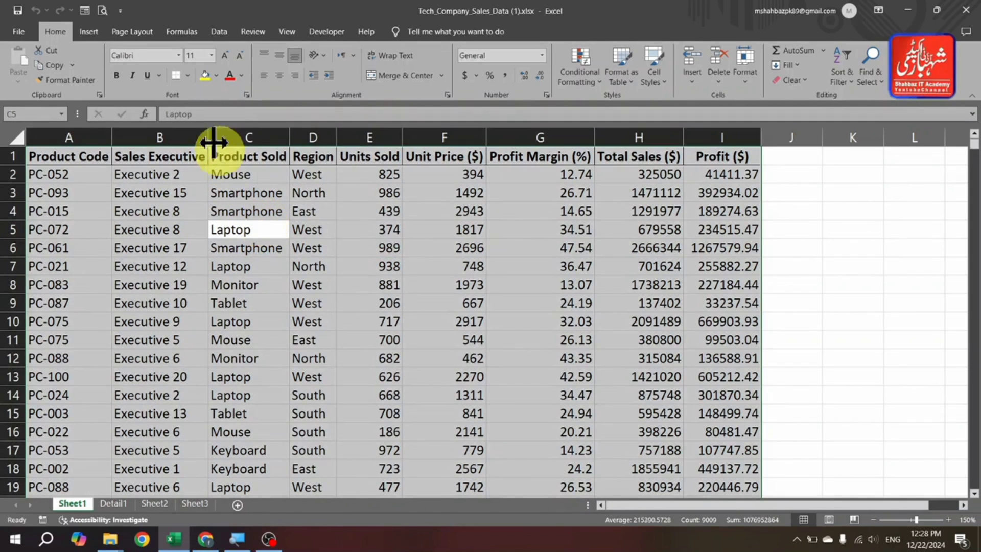
left_click(88, 32)
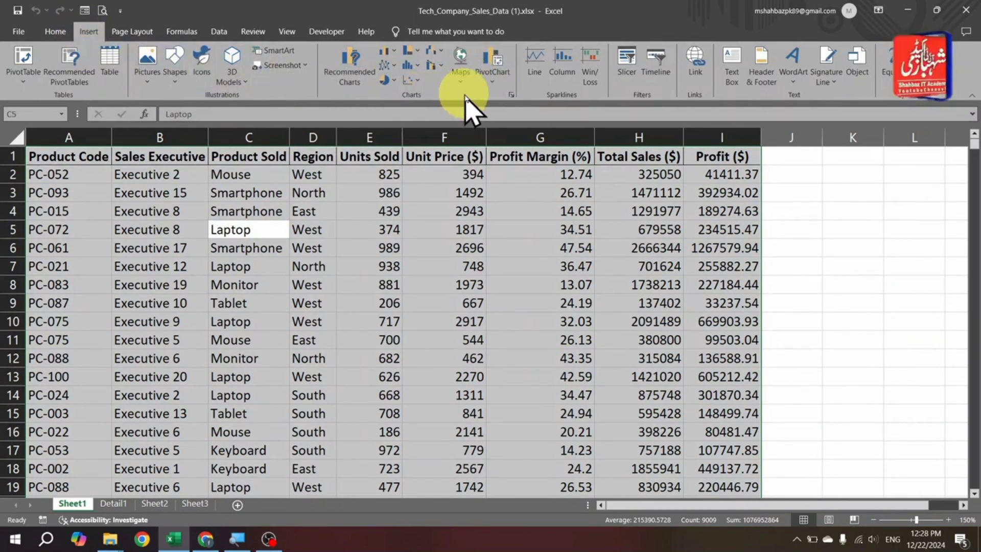
left_click(491, 84)
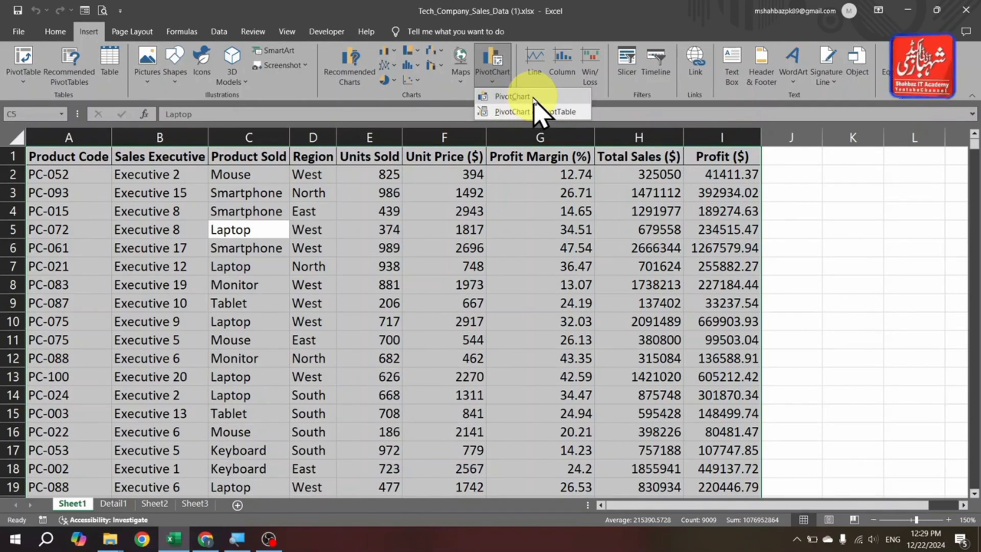
left_click(534, 97)
left_click_drag(627, 144, 412, 129)
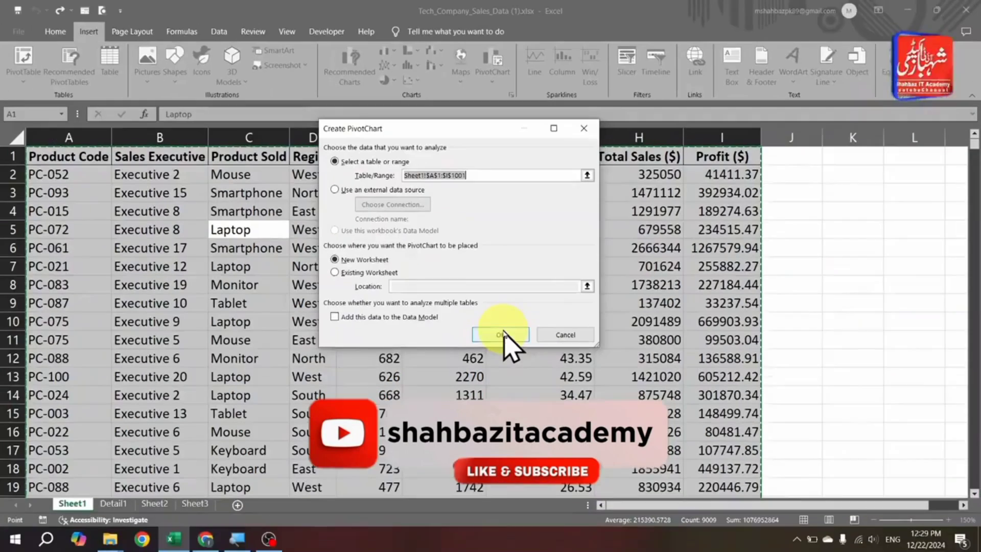
left_click(501, 334)
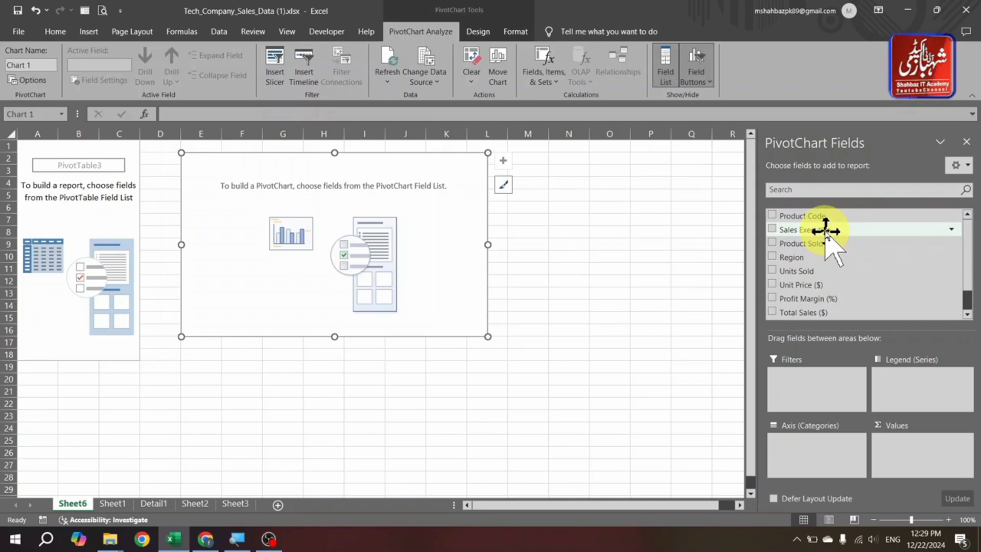
- Set up the PivotChart with Sales Executive as the axis category and the sum of Total Sales ($) as its values
left_click_drag(825, 231, 831, 455)
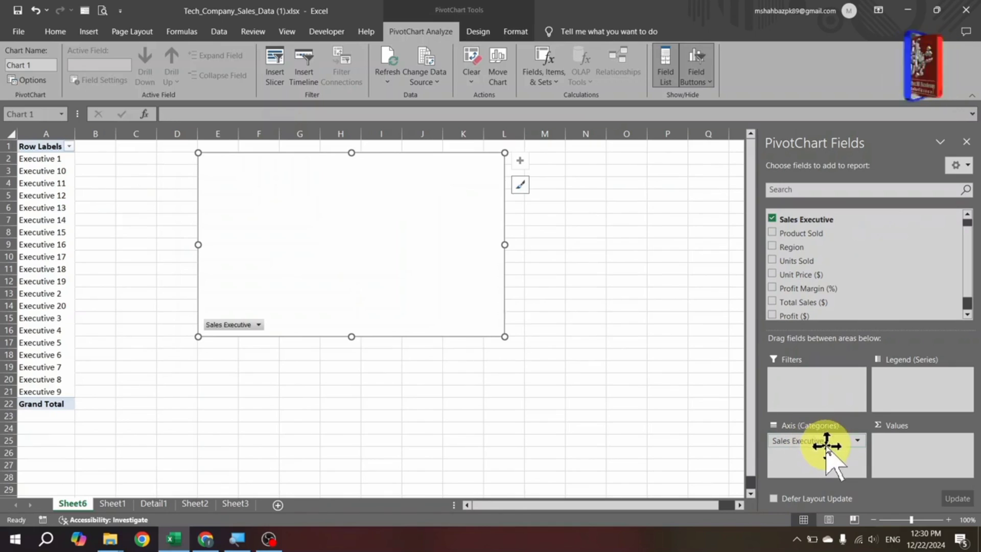
left_click_drag(814, 442, 833, 327)
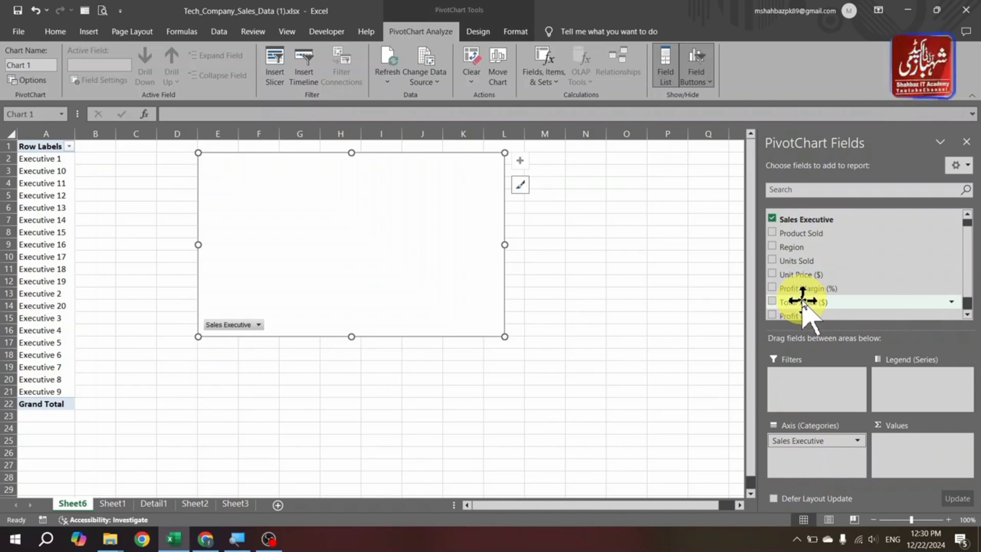
mouse_move(802, 297)
left_mouse_down()
mouse_move(845, 317)
mouse_move(924, 458)
left_mouse_up()
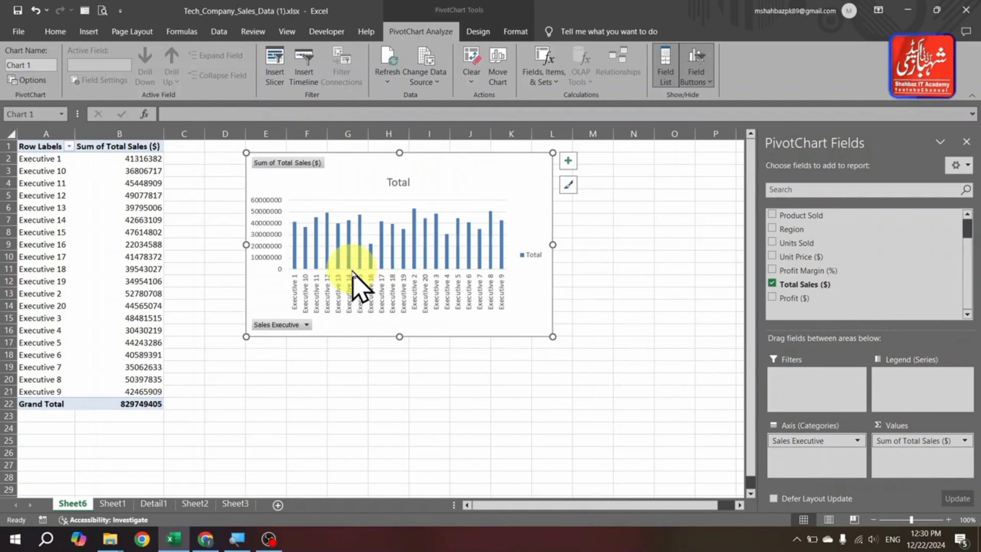
- Add the Region field to the PivotChart's values as a second series beside Total Sales ($)
mouse_move(317, 271)
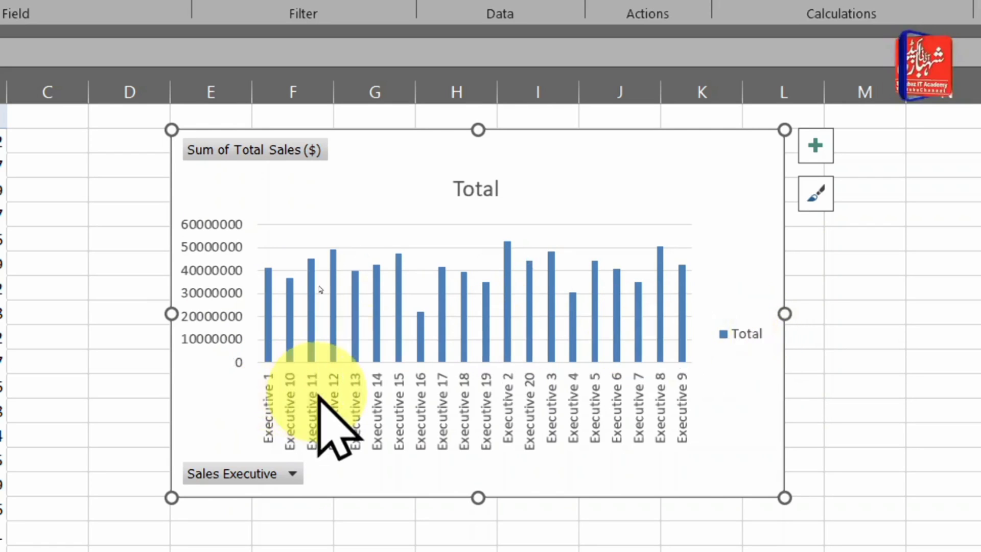
mouse_move(297, 293)
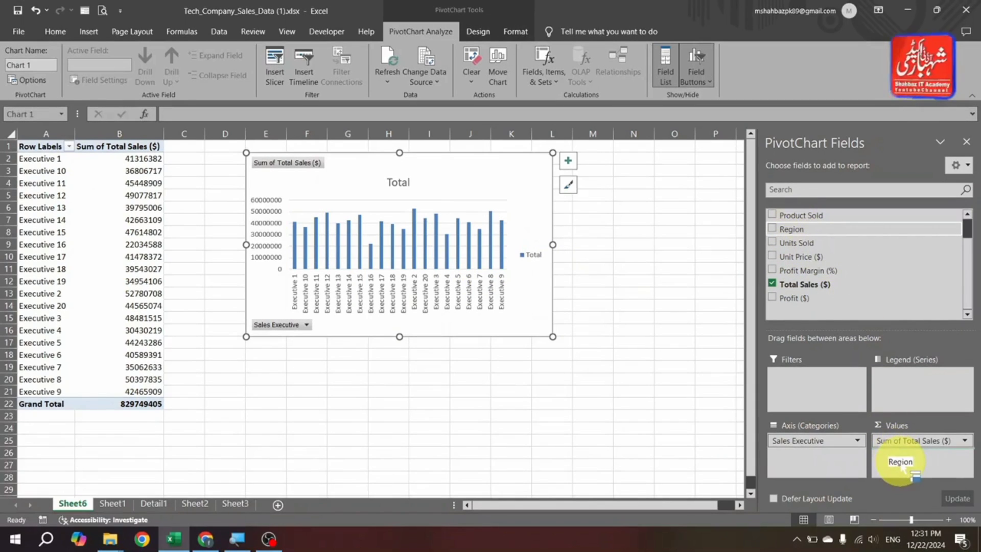
left_click_drag(902, 465, 902, 466)
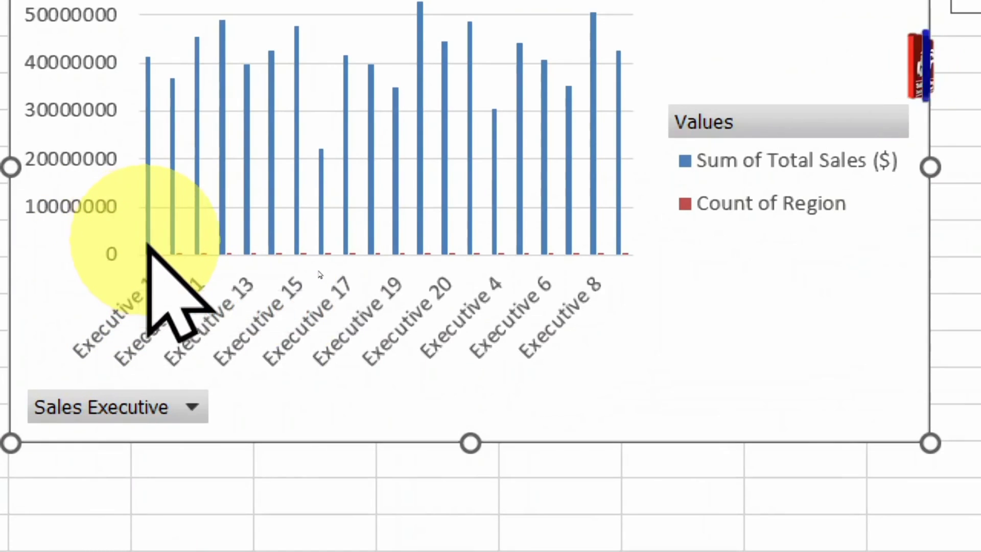
- Filter the PivotChart's Sales Executive field to show only Executive 1, Executive 2 and Executive 3
mouse_move(147, 244)
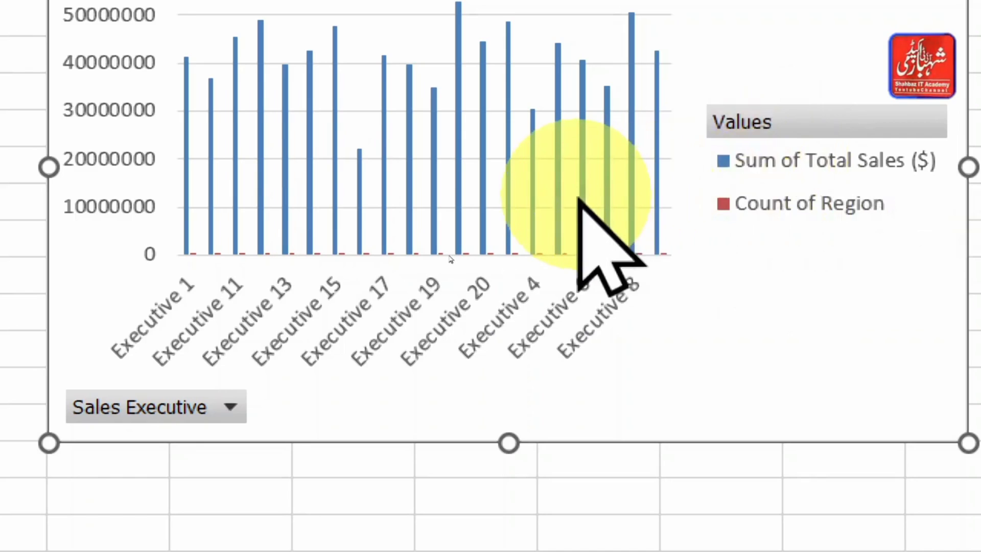
mouse_move(579, 196)
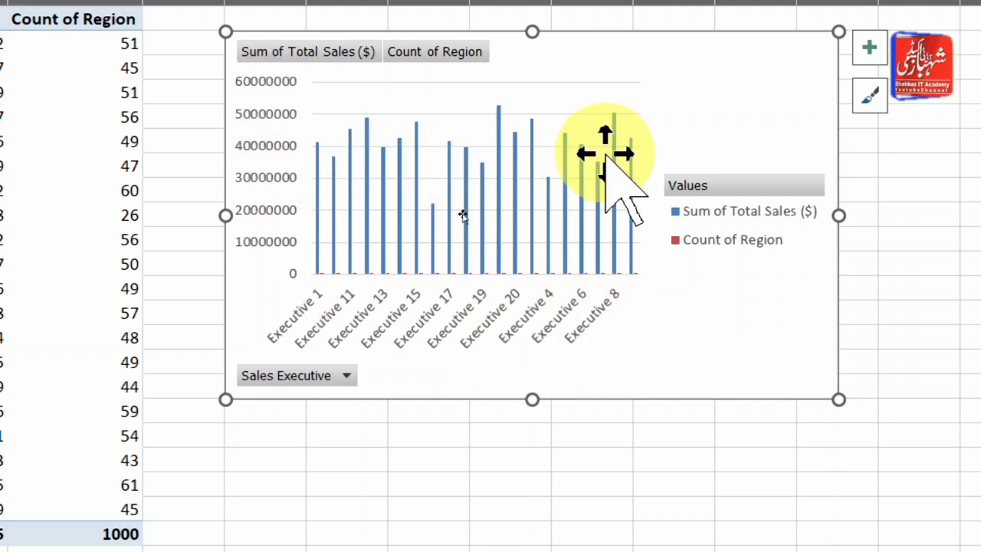
mouse_move(500, 116)
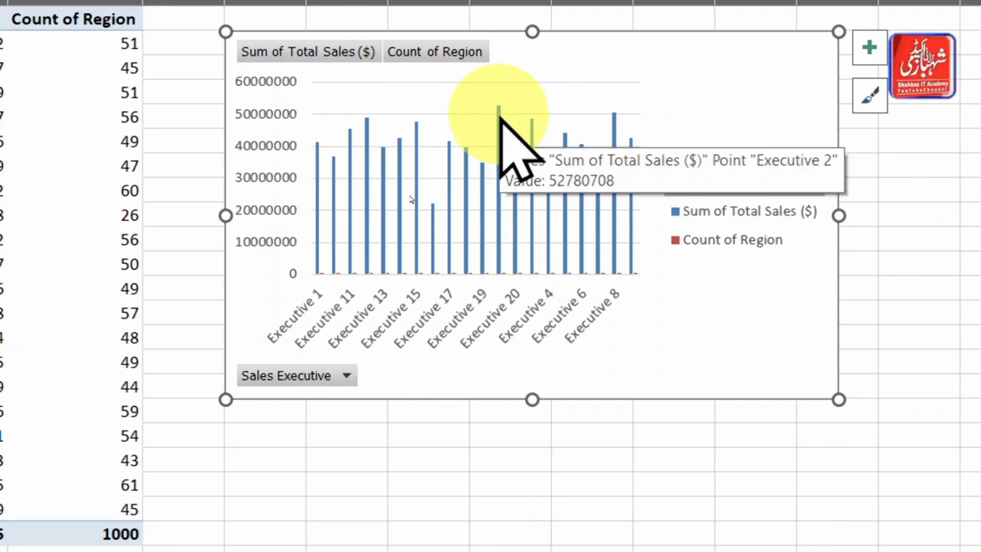
mouse_move(464, 162)
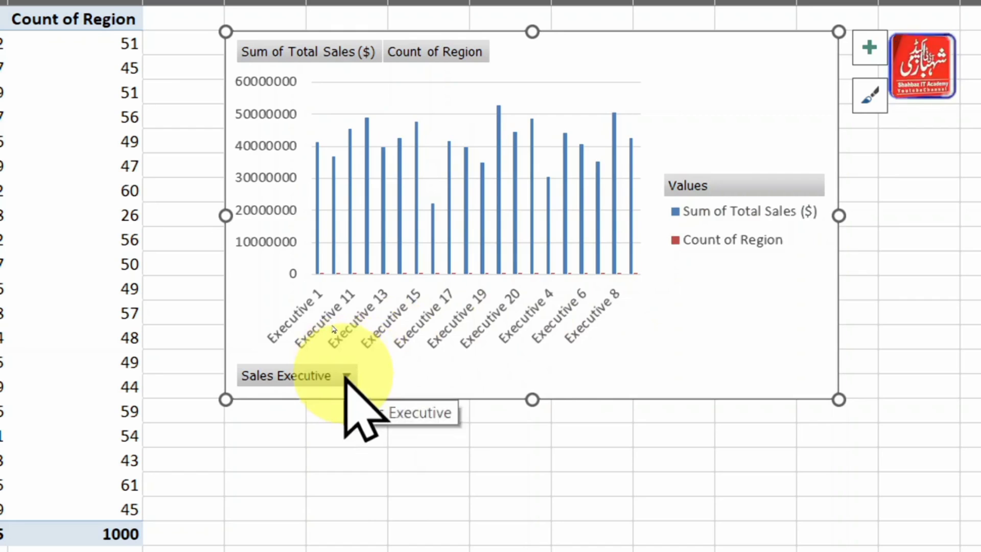
left_click(347, 376)
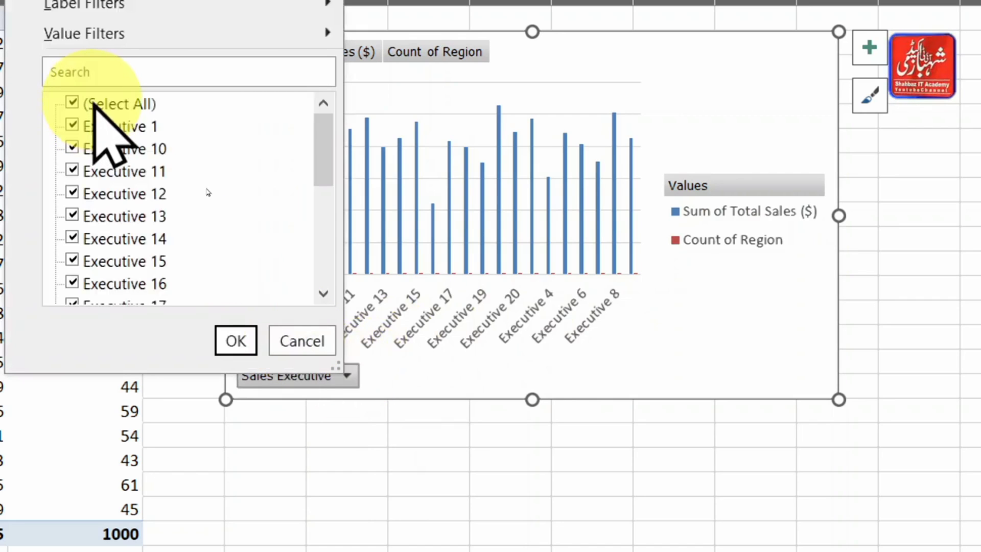
left_click(123, 104)
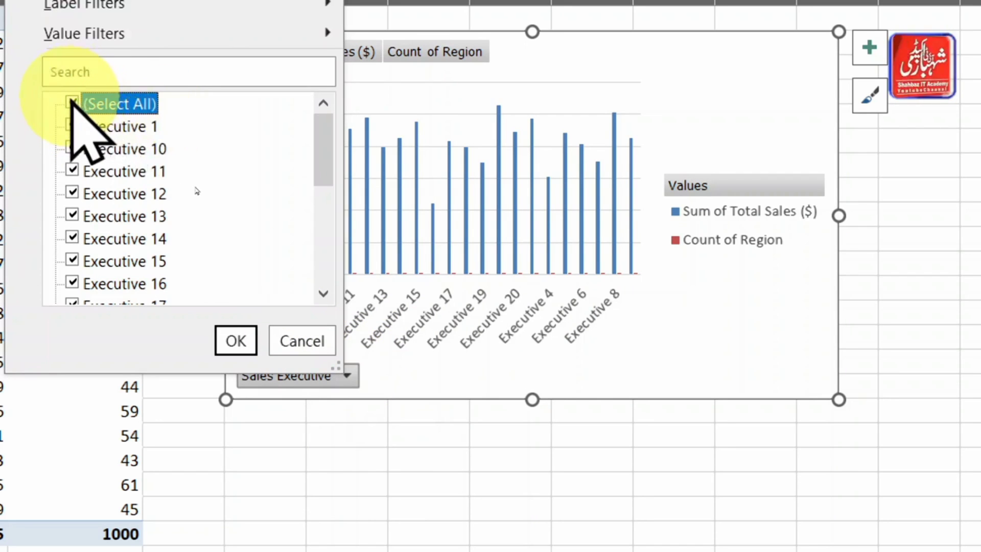
left_click(72, 102)
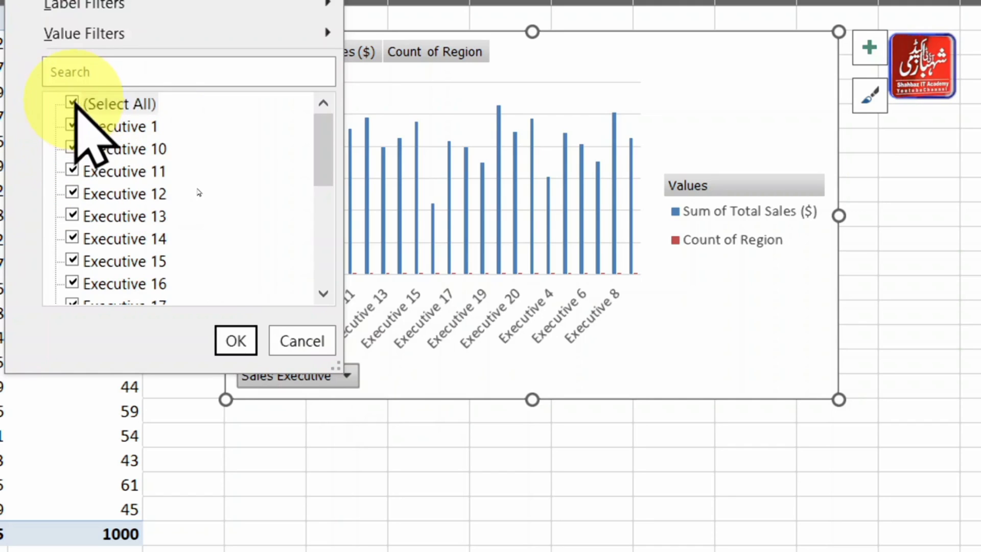
left_click(72, 102)
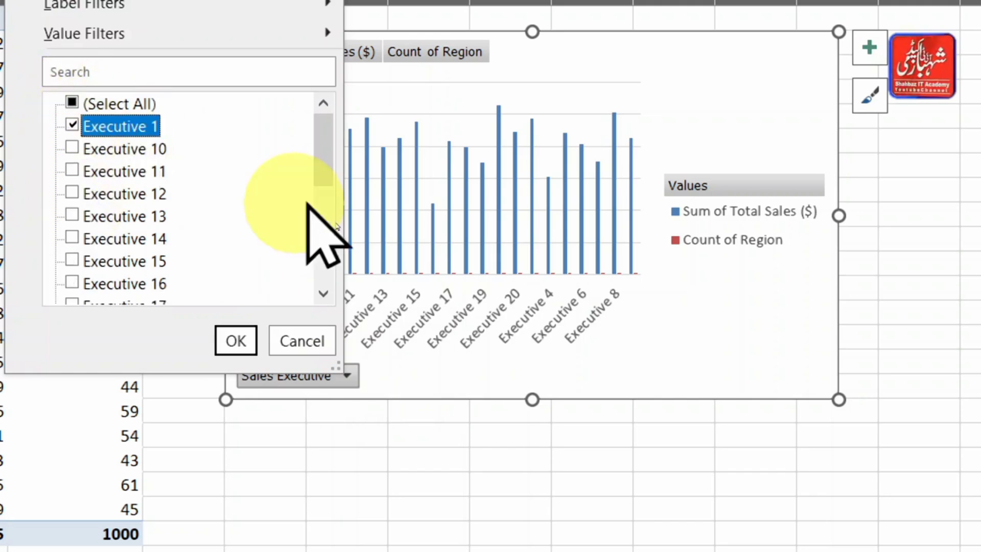
left_click_drag(328, 138, 322, 244)
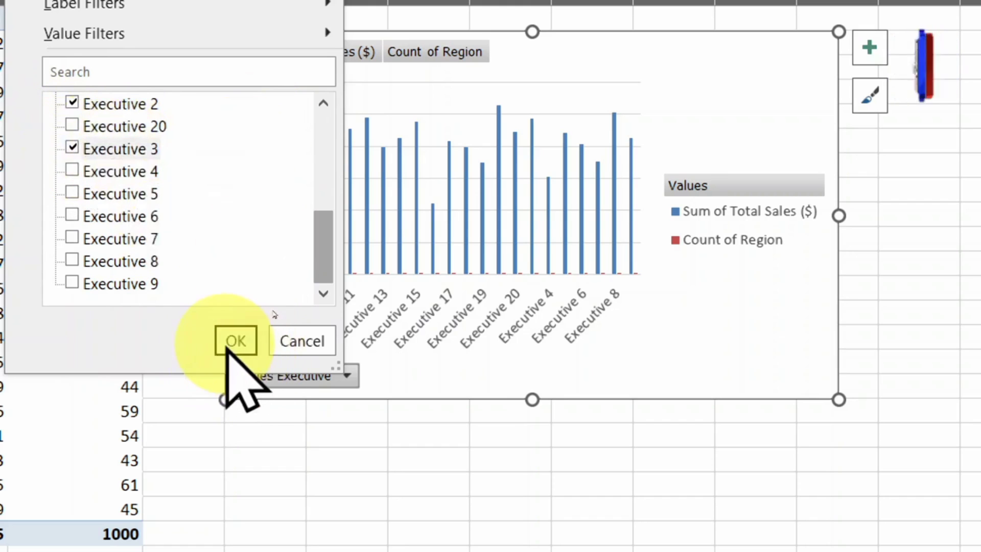
left_click(235, 340)
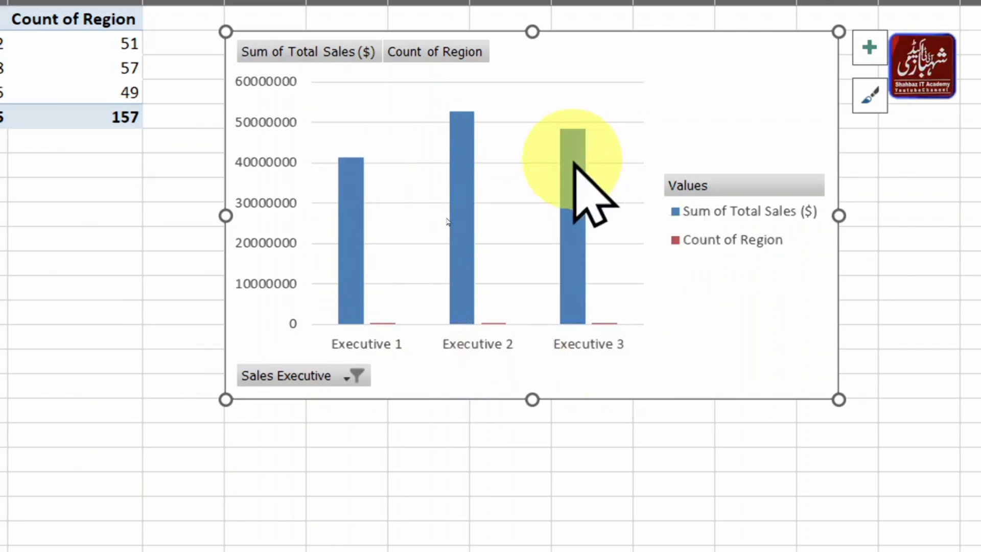
- Add Executive 10 and Executive 11 to the executives included in the PivotChart's Sales Executive filter
mouse_move(573, 163)
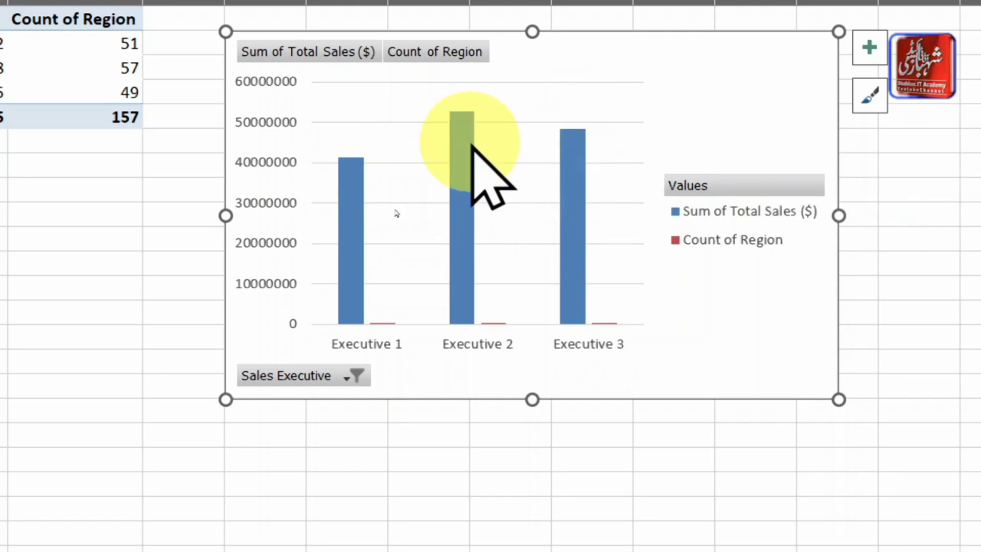
mouse_move(470, 145)
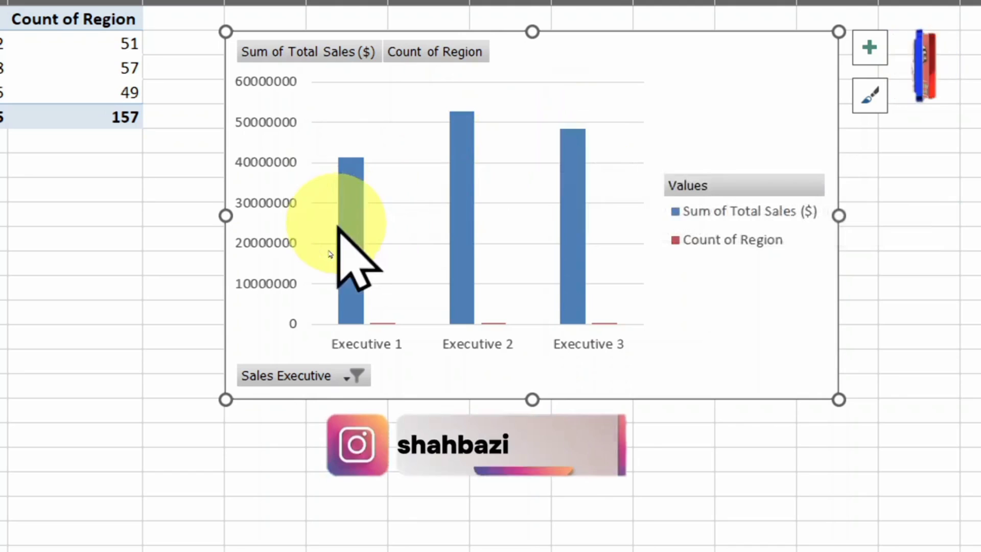
left_click(333, 378)
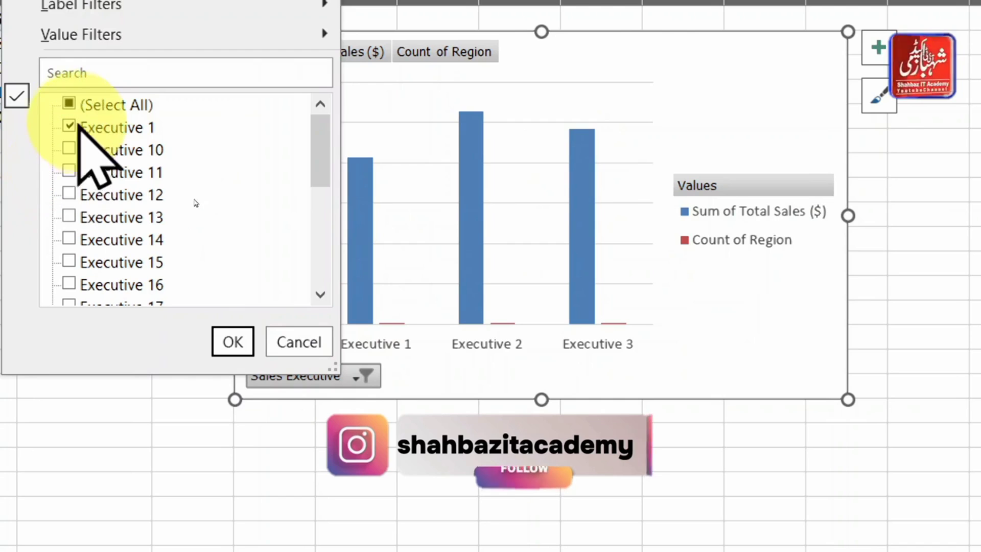
left_click(69, 150)
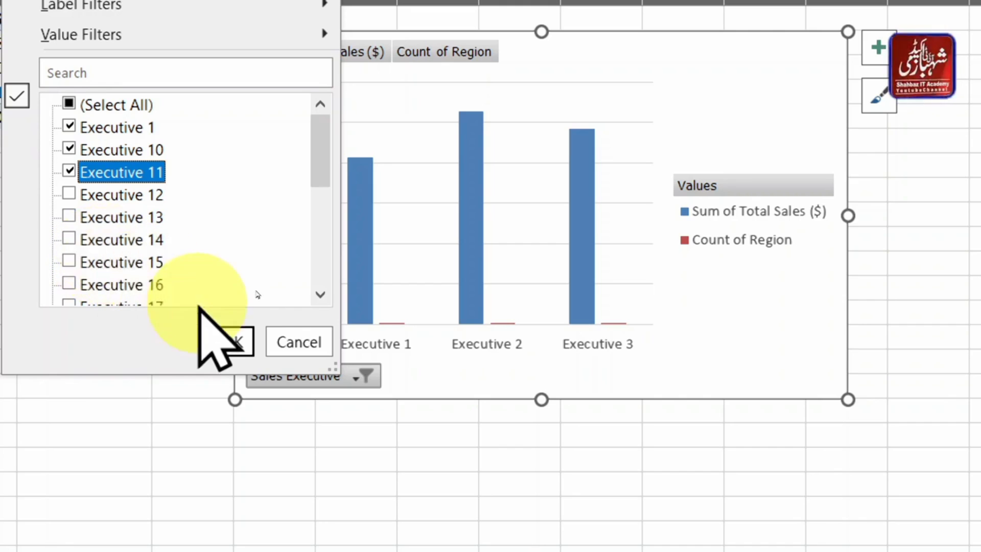
left_click(242, 353)
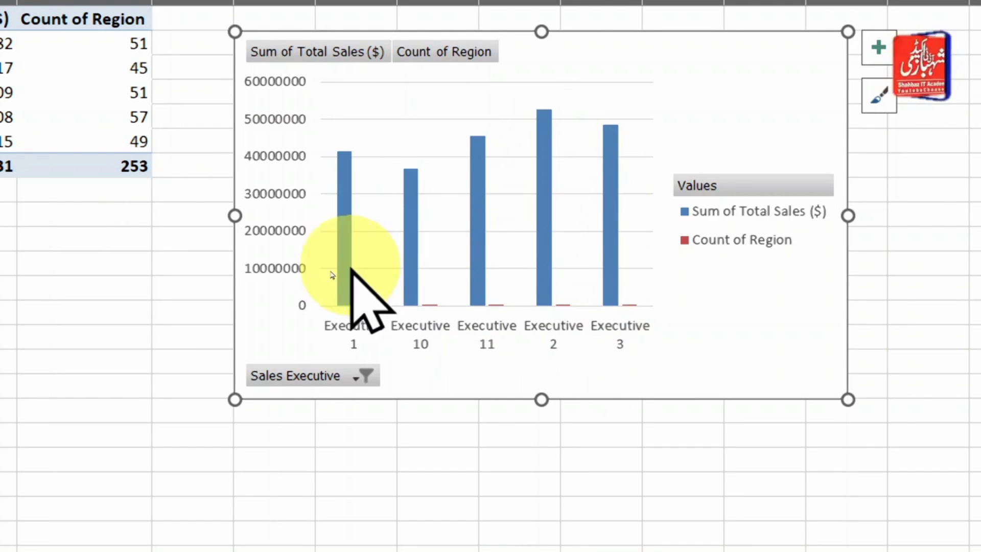
mouse_move(556, 176)
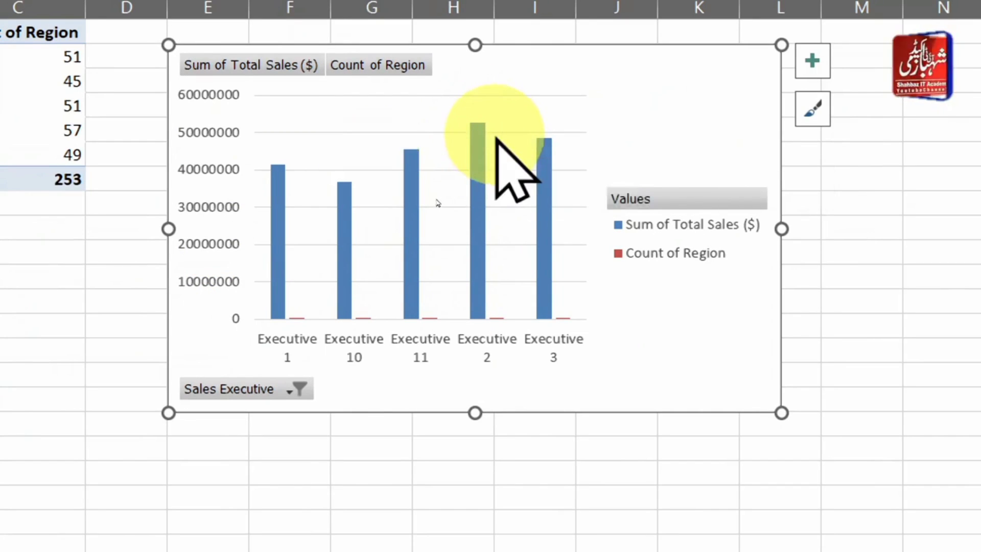
mouse_move(476, 132)
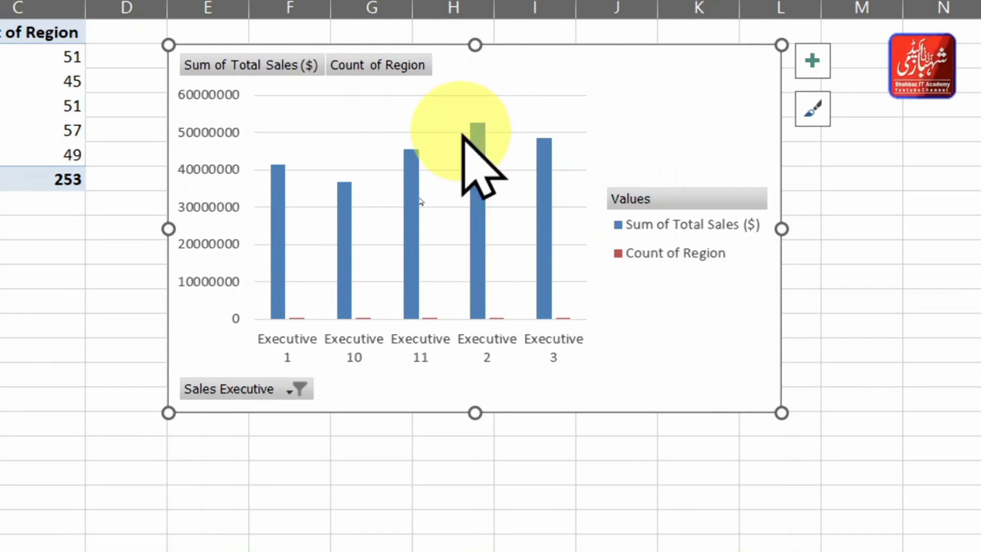
mouse_move(478, 131)
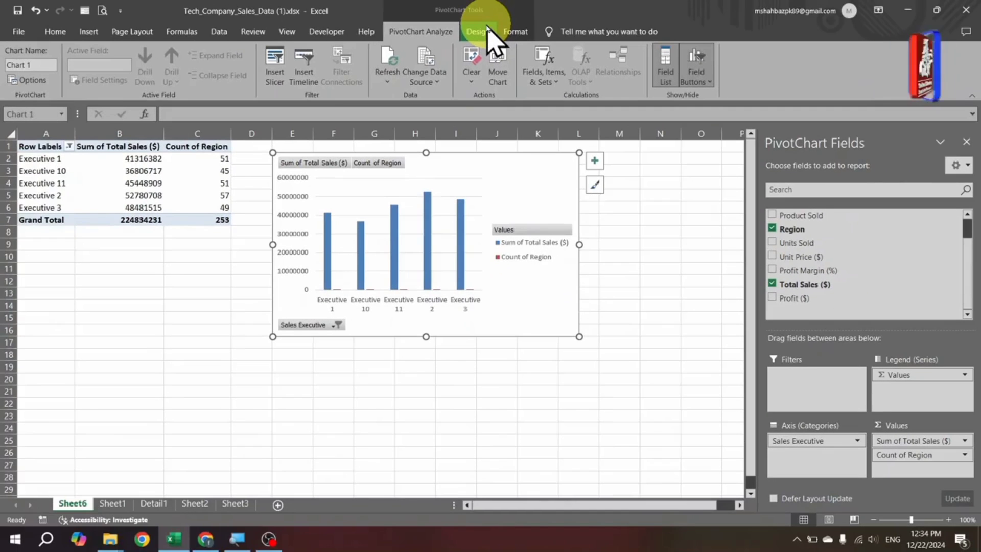
- Add data labels to the PivotChart's columns in the Outside End position
left_click(479, 33)
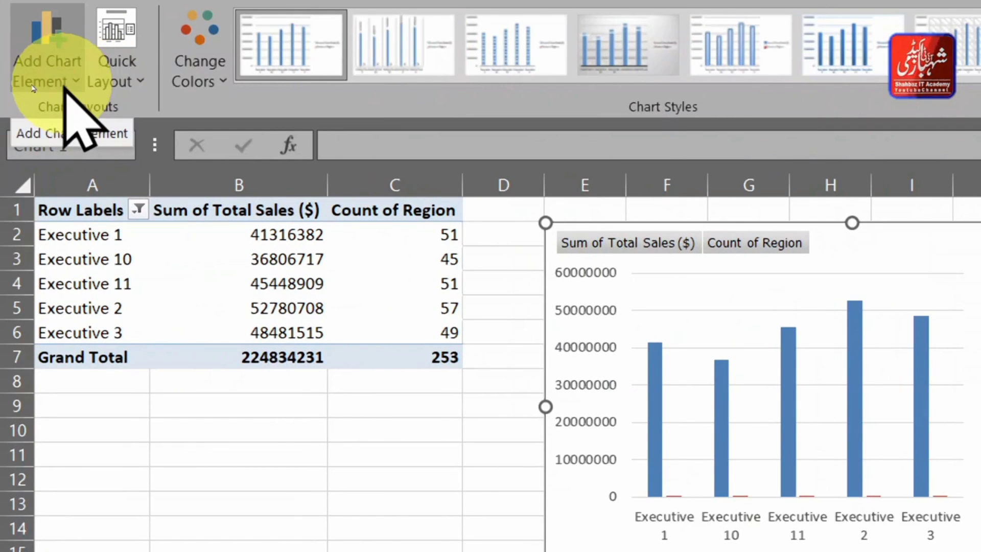
left_click(46, 77)
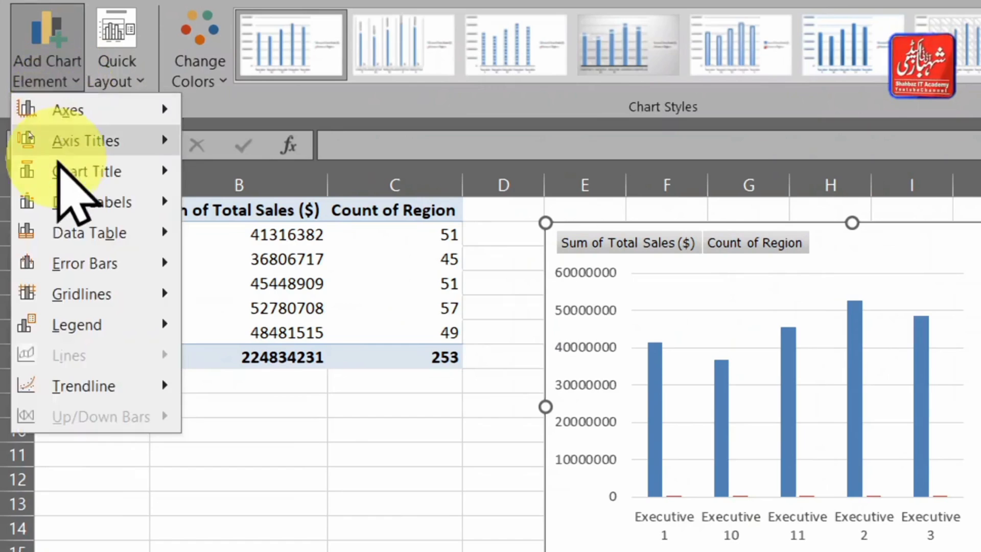
mouse_move(91, 134)
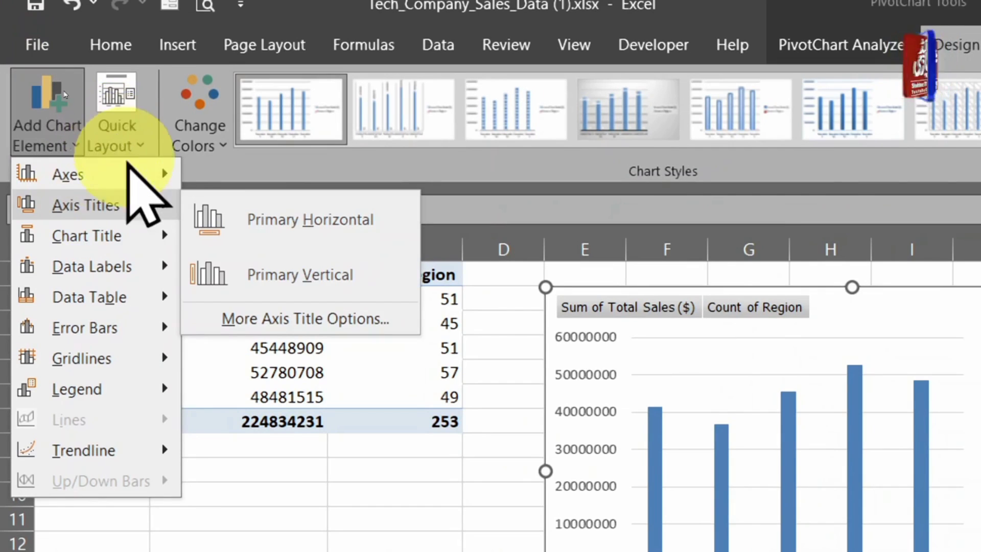
left_click(42, 126)
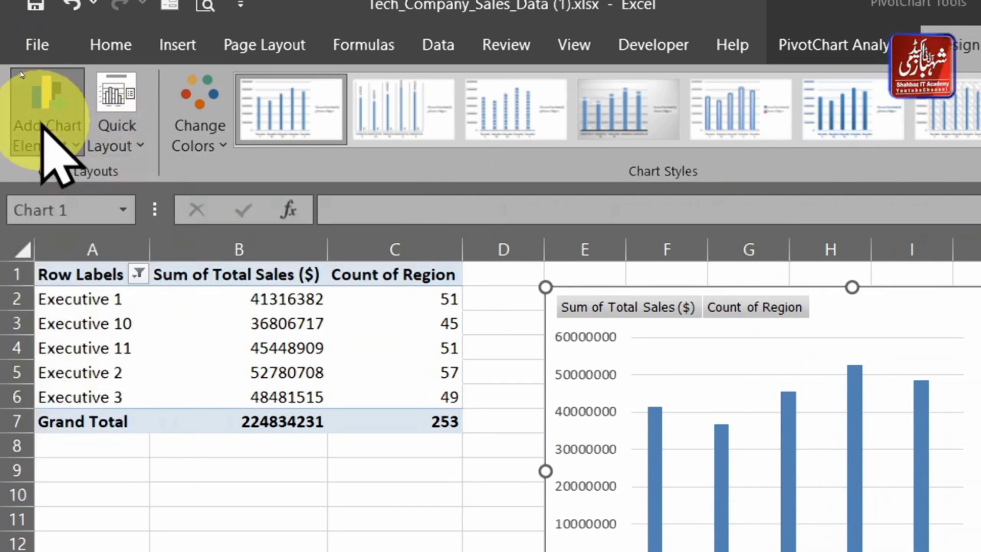
left_click(43, 128)
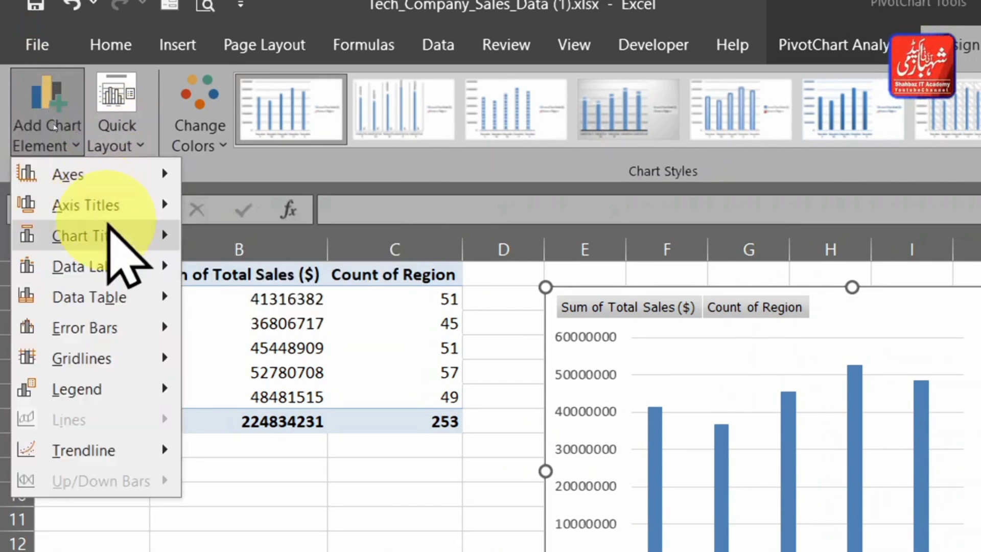
mouse_move(148, 274)
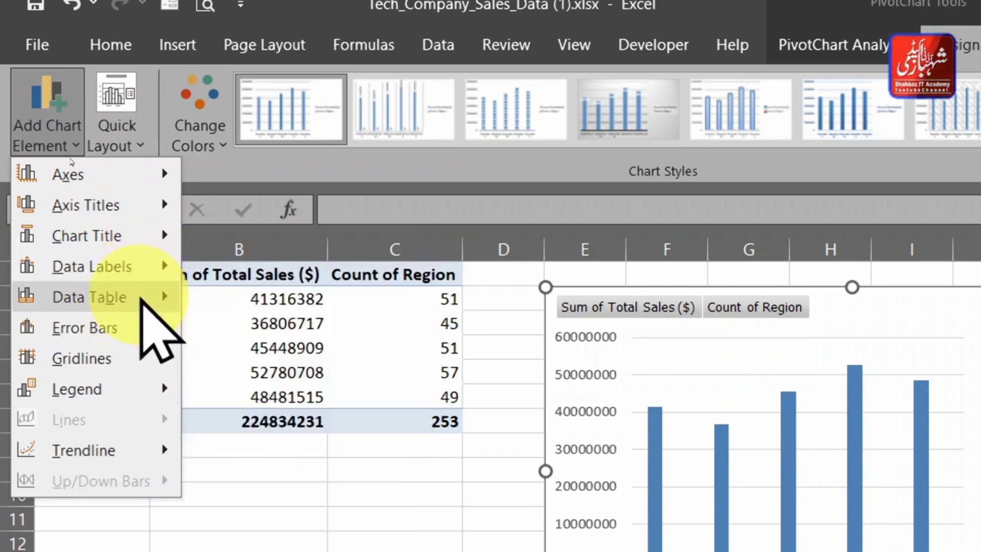
mouse_move(142, 302)
mouse_move(92, 266)
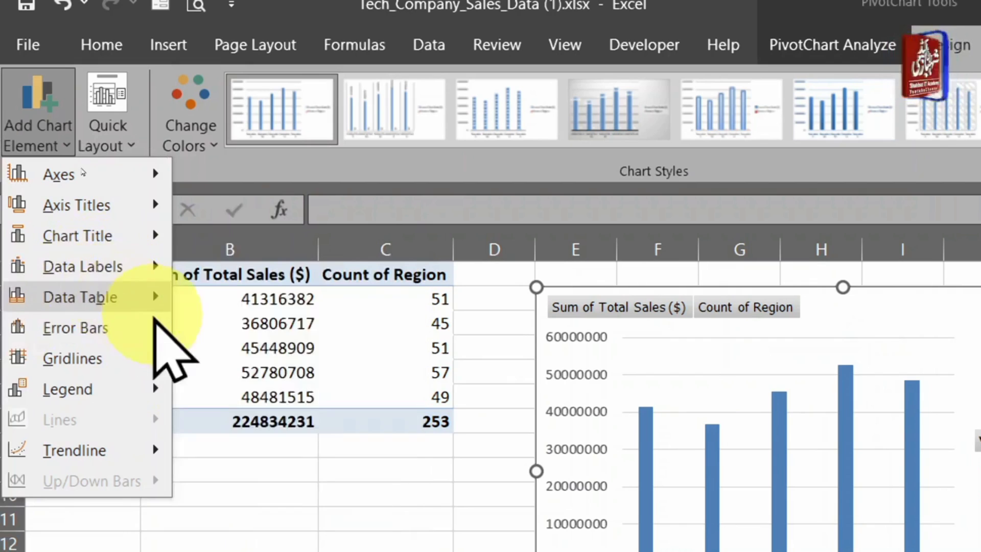
mouse_move(119, 255)
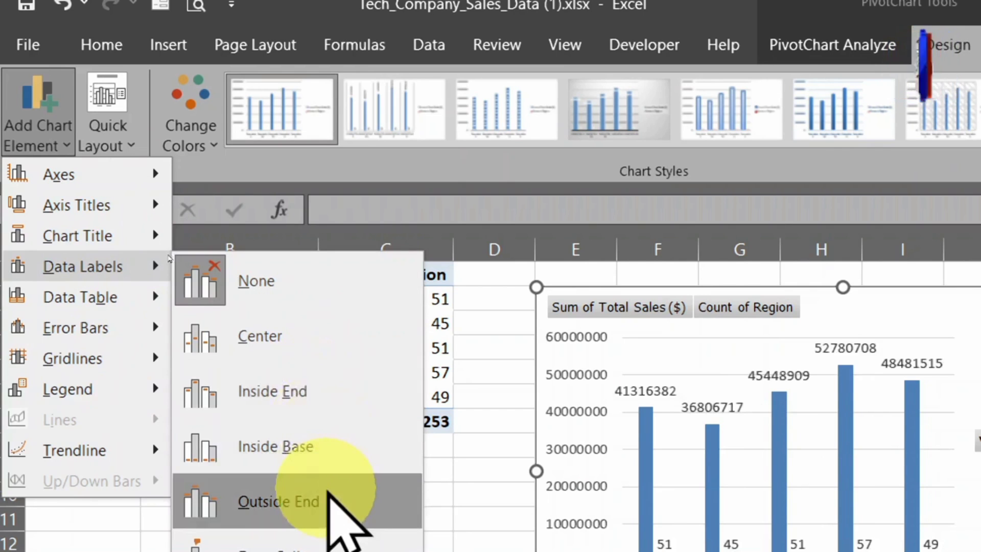
left_click(335, 511)
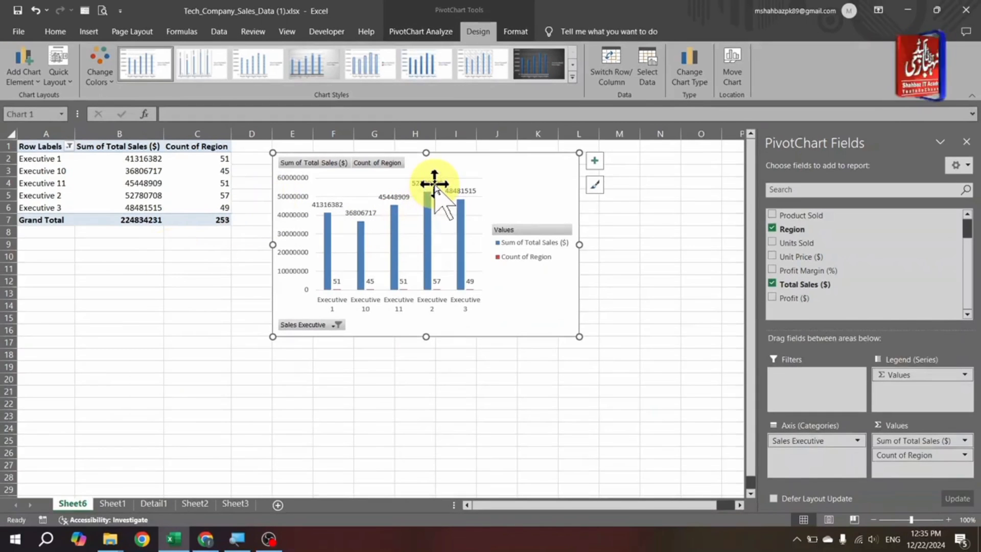
- Add a chart title above the PivotChart and change its text to "Region Wise Sale"
left_click(21, 67)
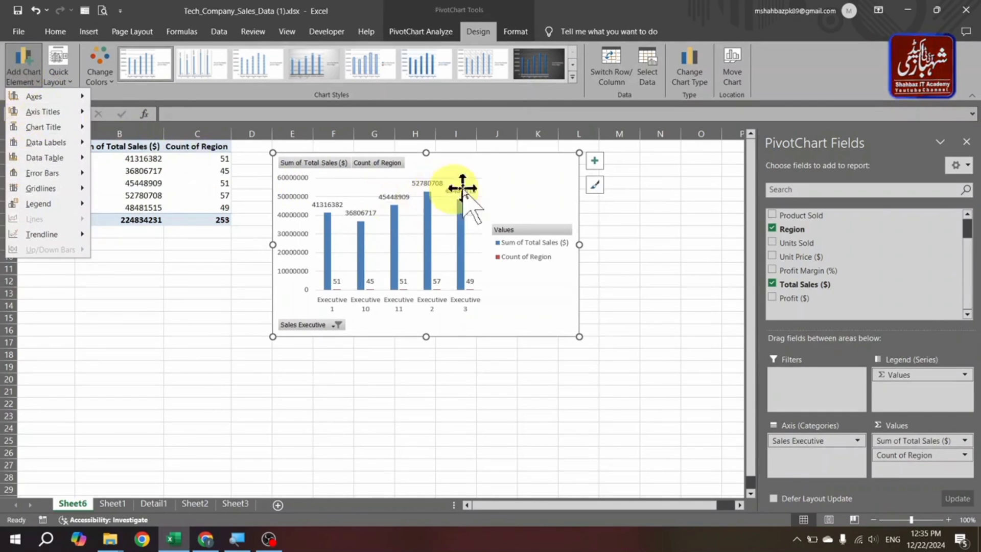
left_click(539, 177)
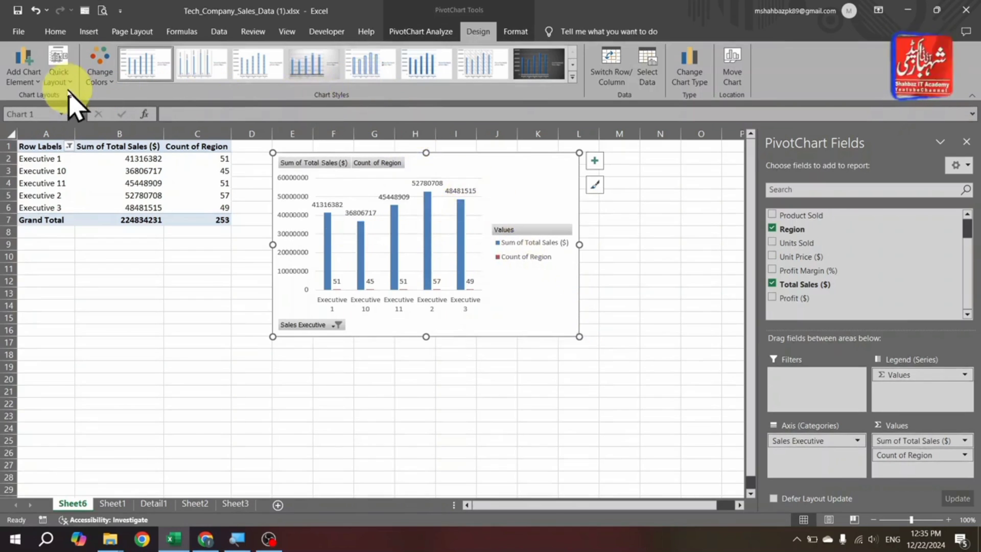
left_click(24, 76)
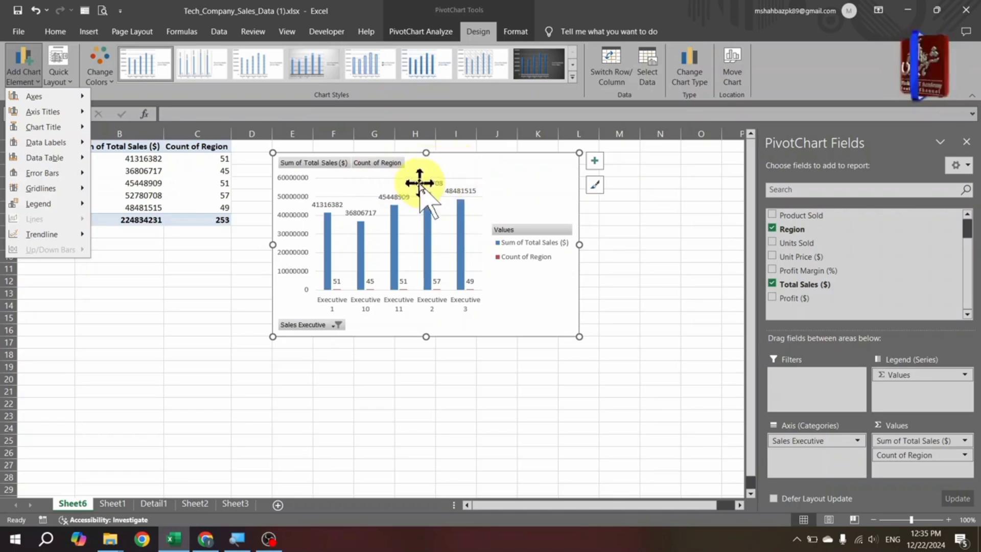
mouse_move(58, 137)
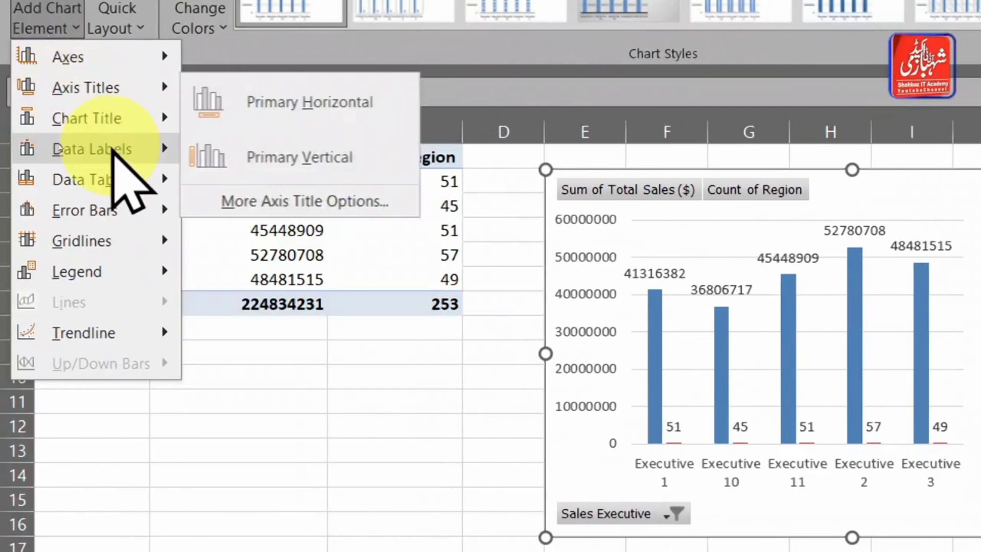
mouse_move(113, 126)
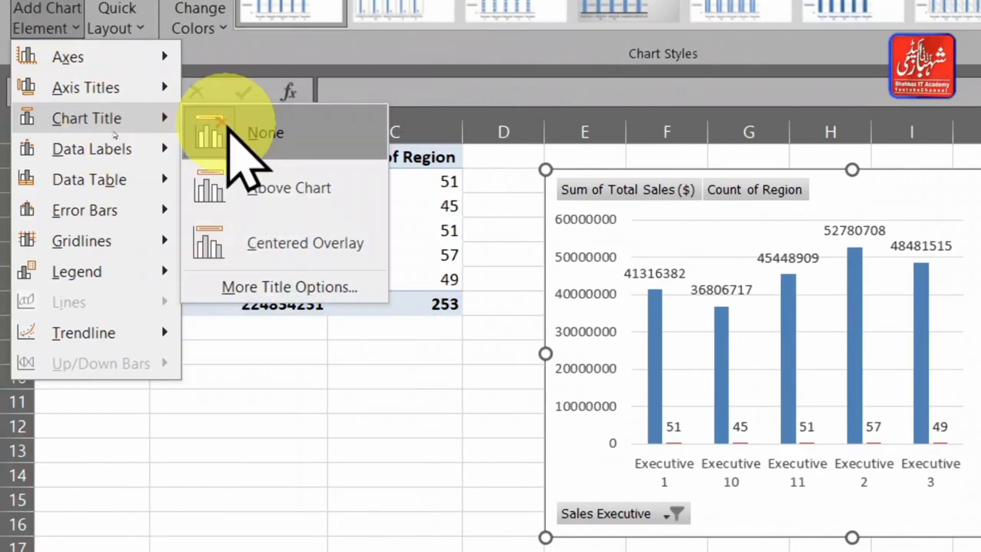
left_click(239, 169)
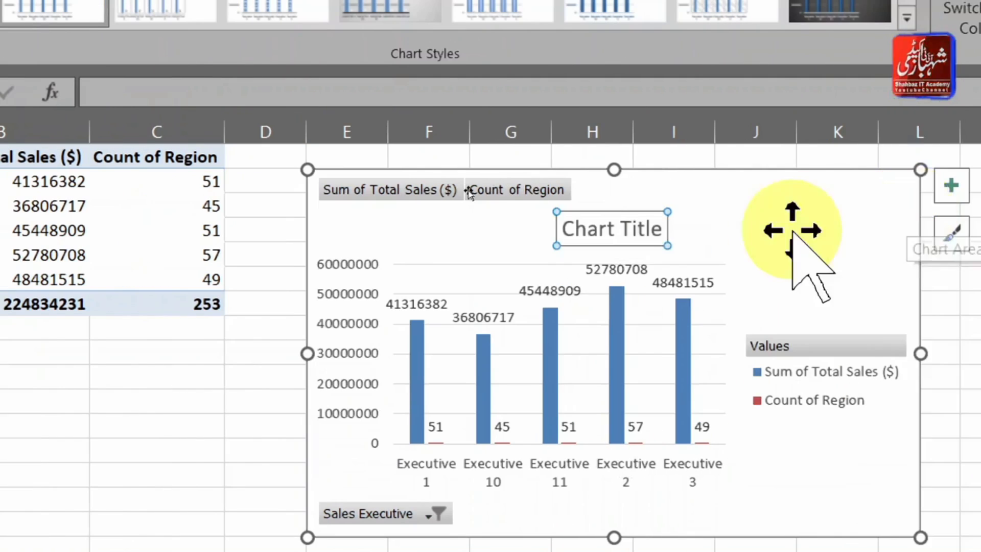
triple_click(609, 230)
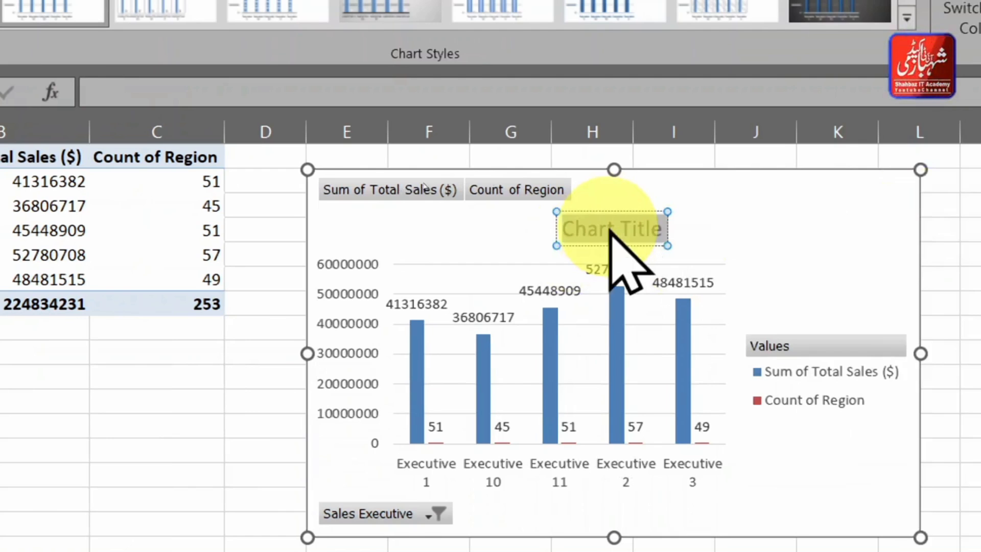
key("BackSpace")
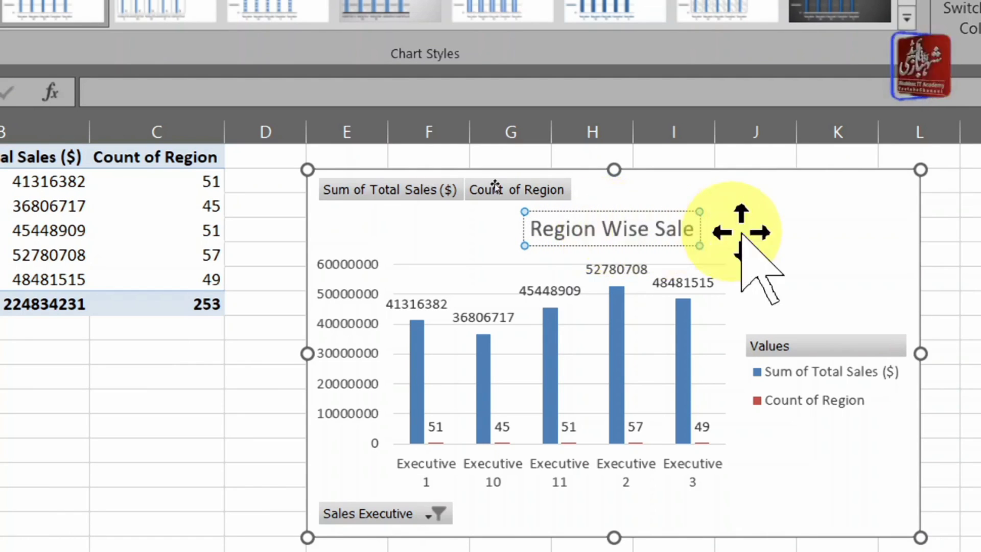
left_click(822, 221)
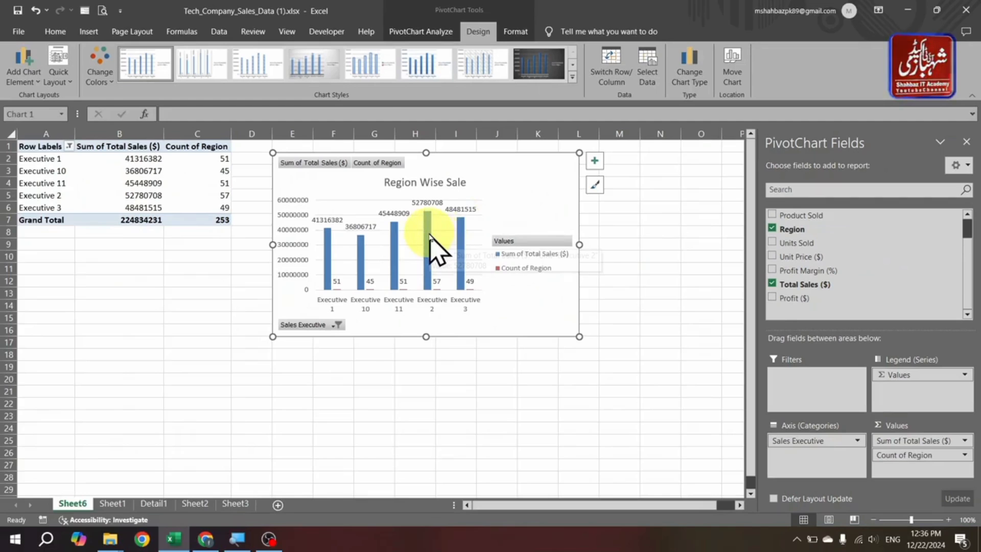
- Remove the data labels from the Sum of Total Sales ($) series and add them back to the same columns
right_click(429, 236)
key("Escape")
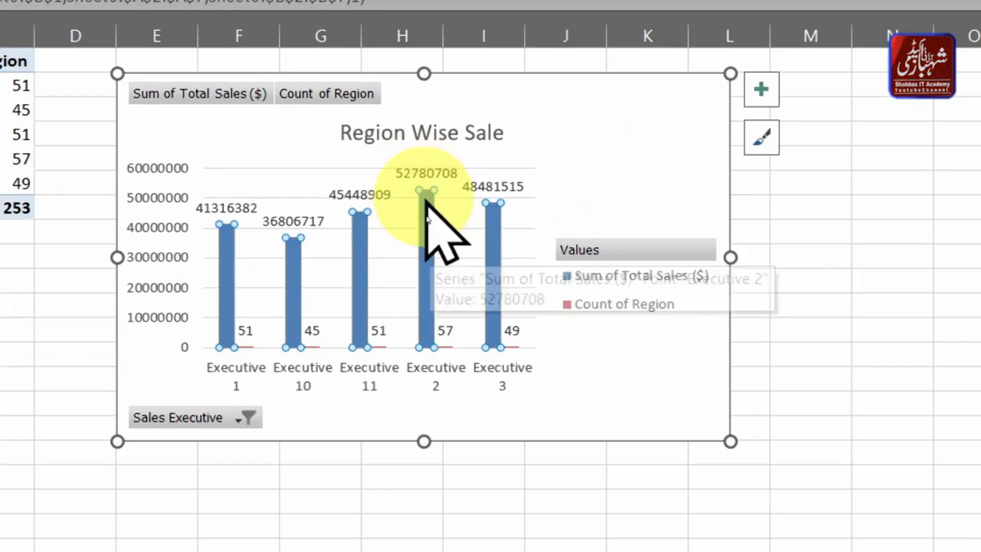
right_click(426, 229)
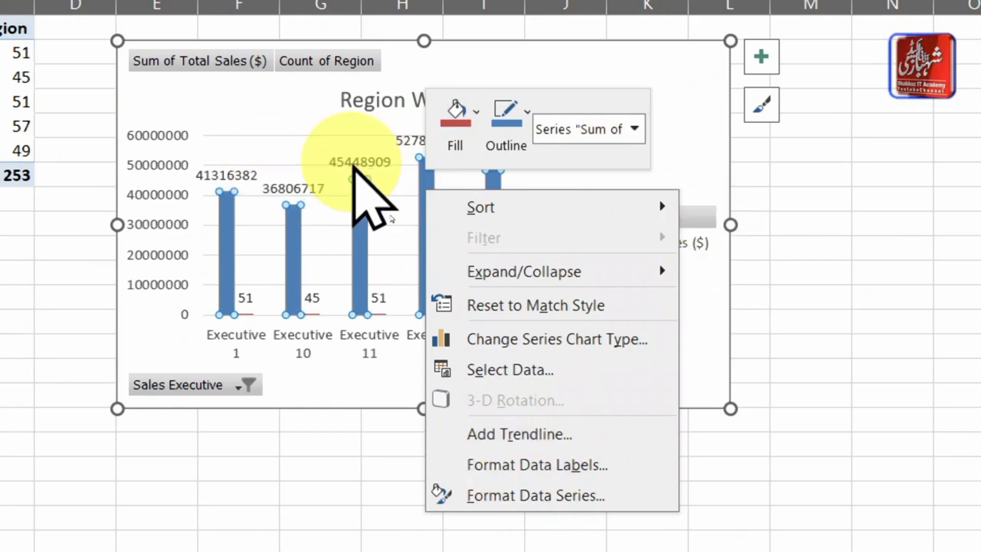
left_click(353, 168)
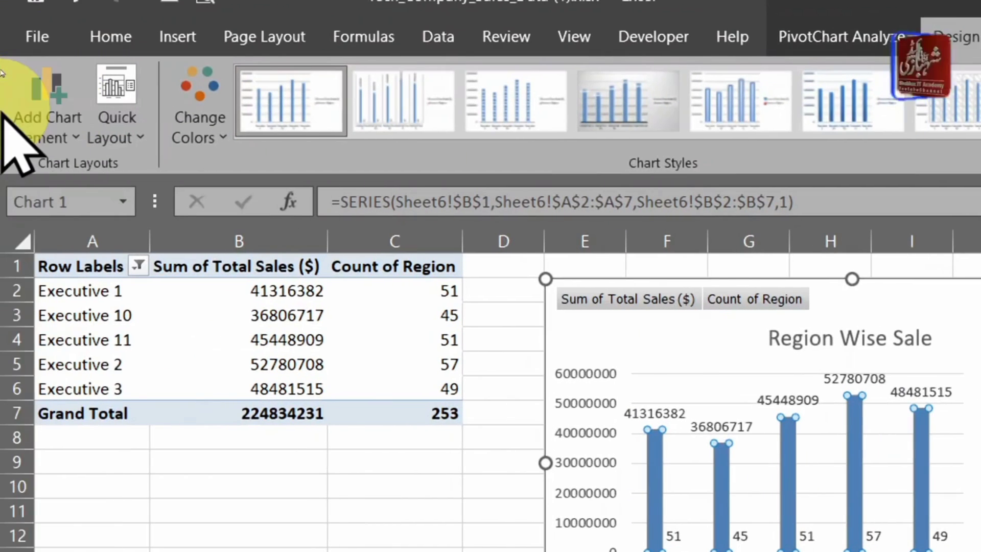
left_click(48, 110)
mouse_move(108, 263)
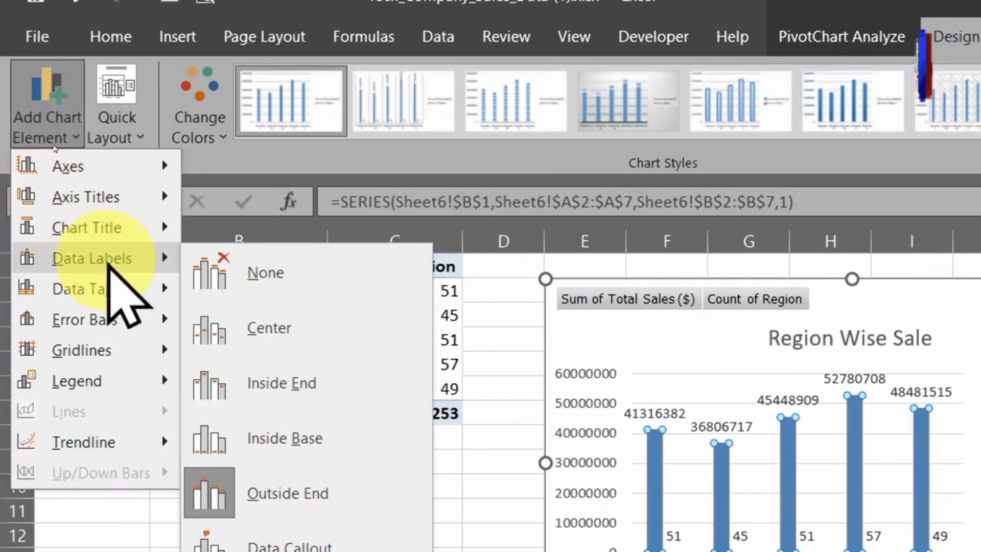
left_click(276, 271)
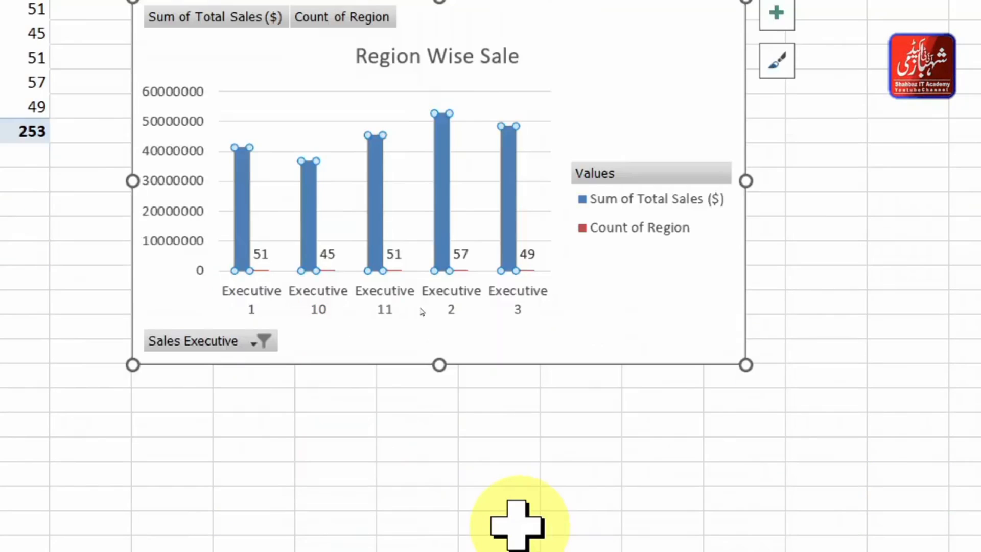
right_click(436, 145)
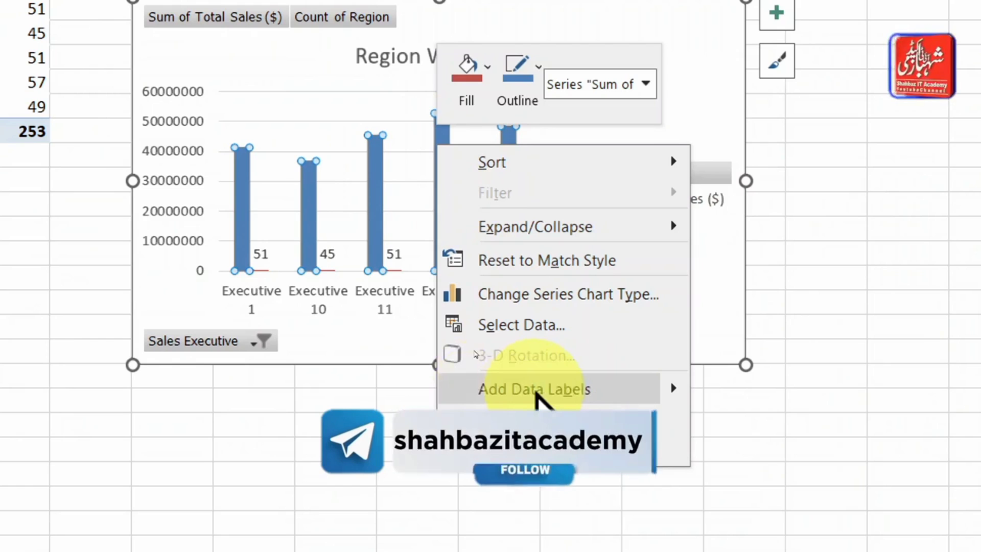
left_click(619, 392)
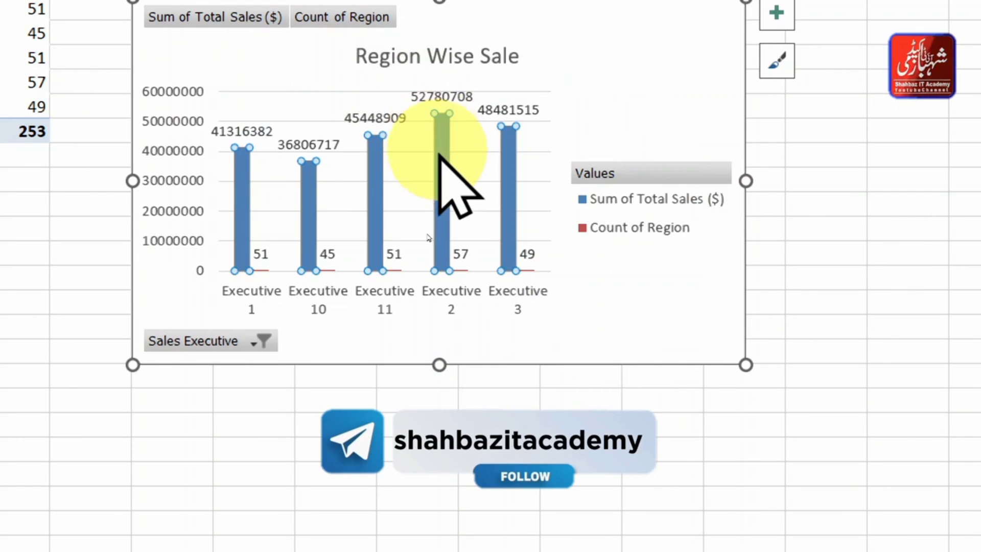
- Format the Sum of Total Sales ($) data labels to include the category name with the value, with the PivotChart field list closed
mouse_move(443, 161)
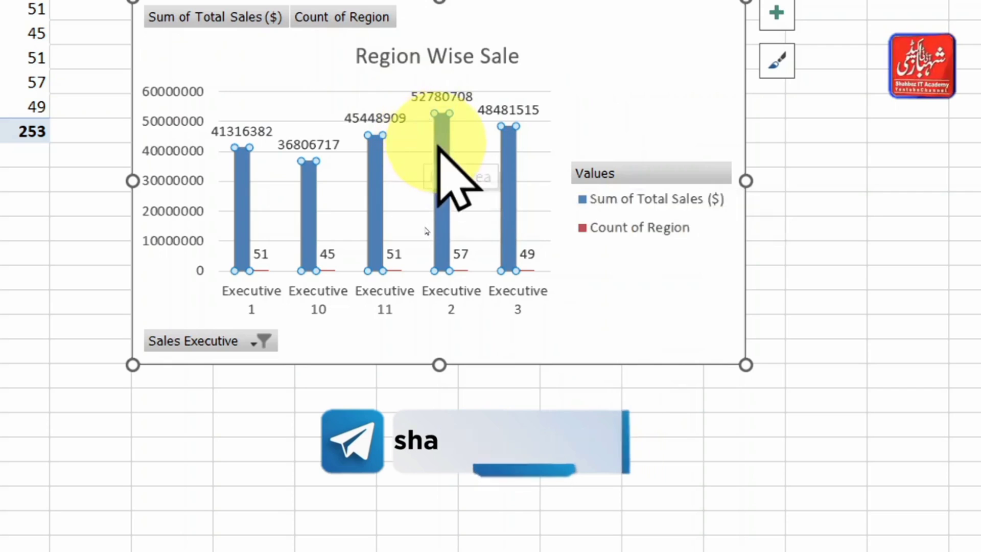
right_click(438, 153)
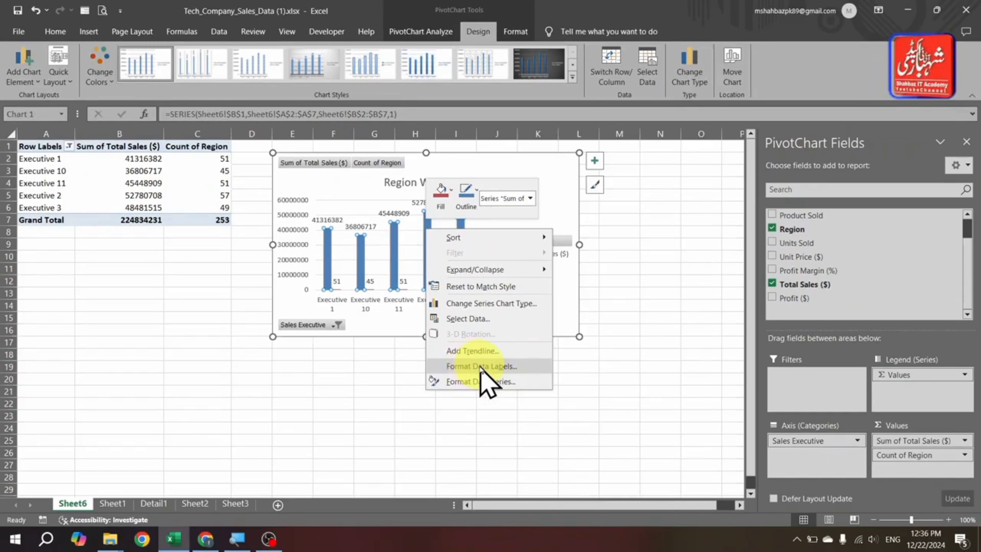
left_click(480, 366)
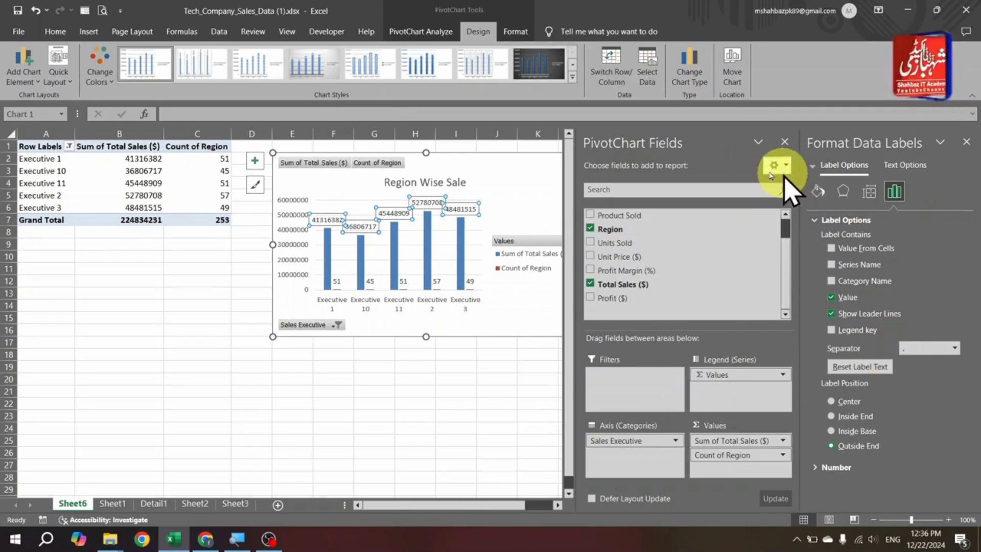
left_click(785, 137)
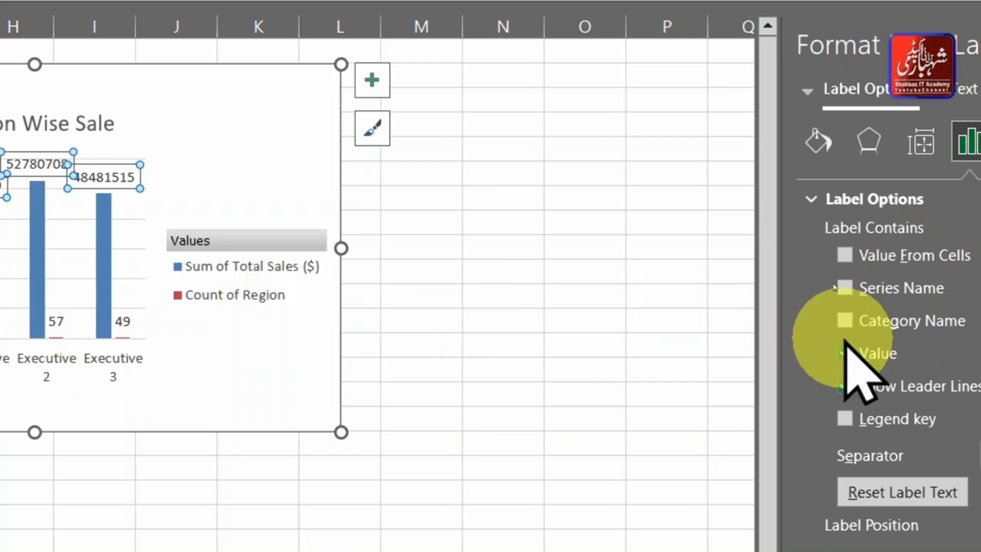
left_click(844, 321)
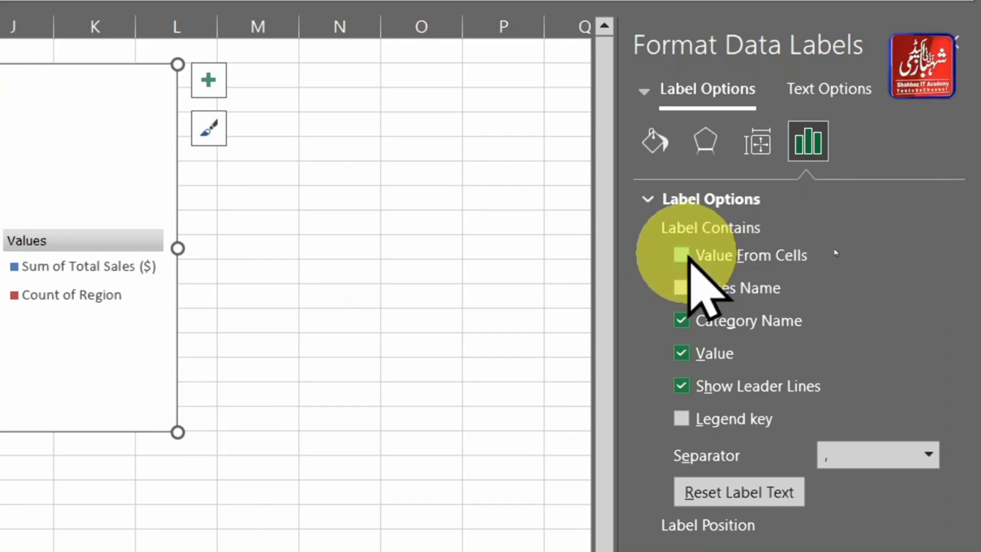
left_click(687, 255)
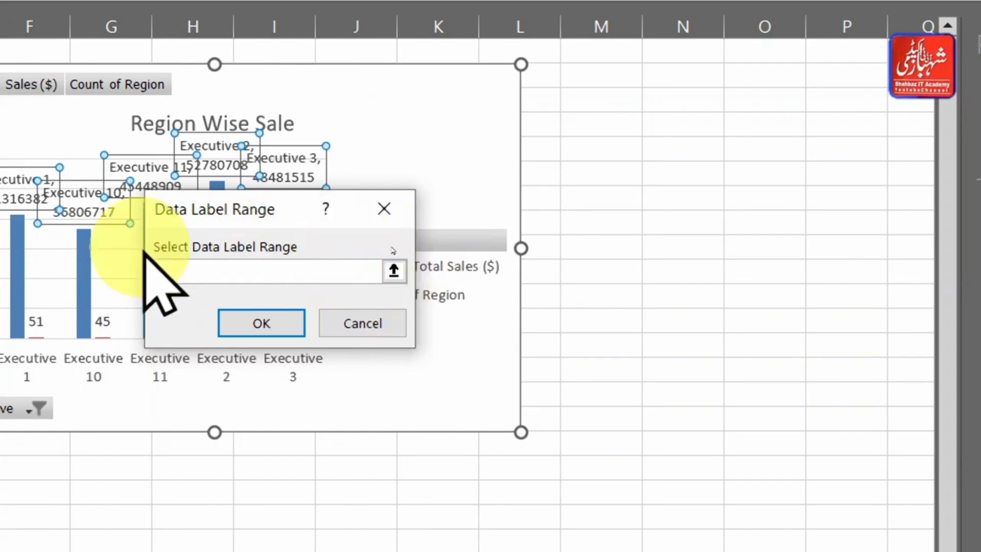
left_click(371, 322)
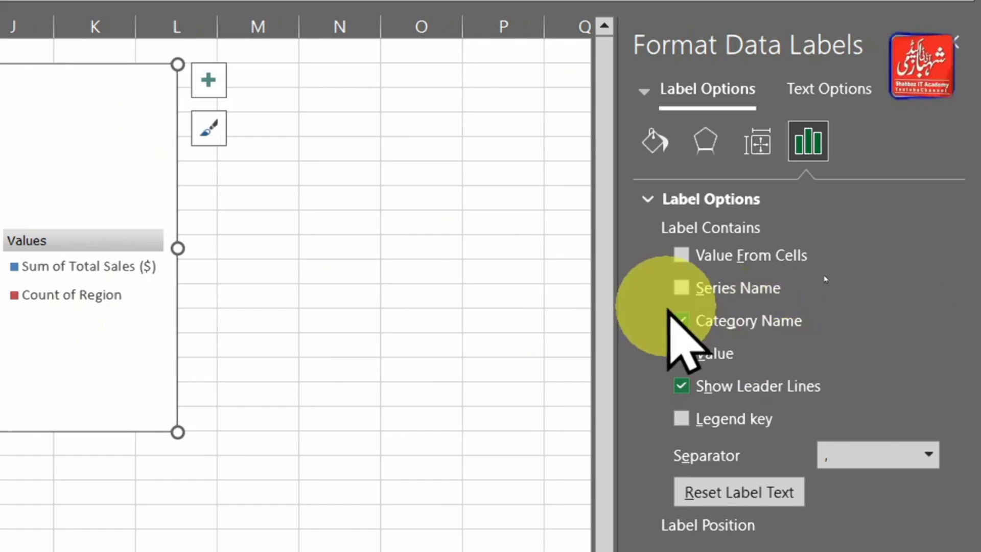
- Try the series name in the Sum of Total Sales ($) data labels, leaving them with only the value and no category name
left_click(680, 288)
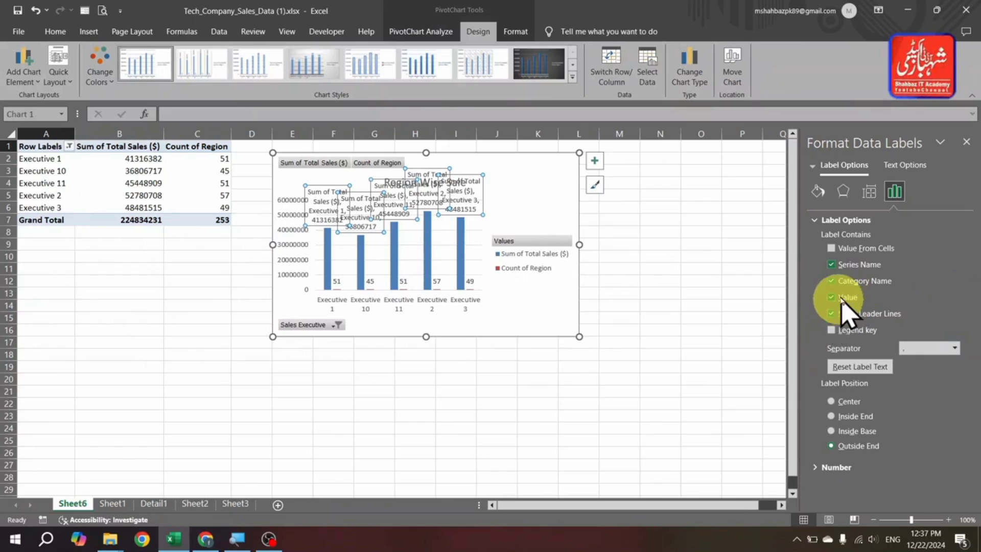
left_click(832, 264)
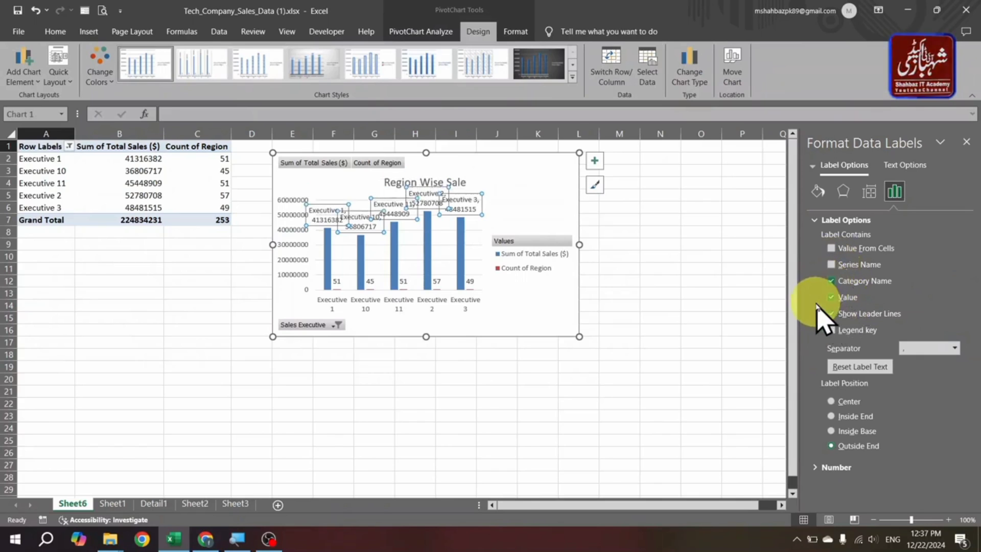
left_click(832, 281)
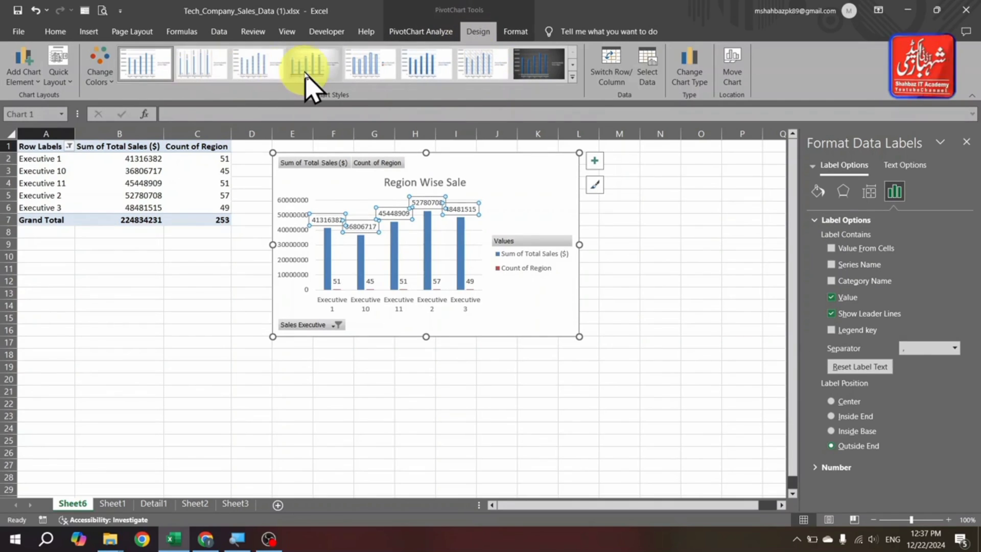
- Apply the last chart style in the gallery, with bevelled solid blue columns and a bold title, to the PivotChart
left_click(573, 77)
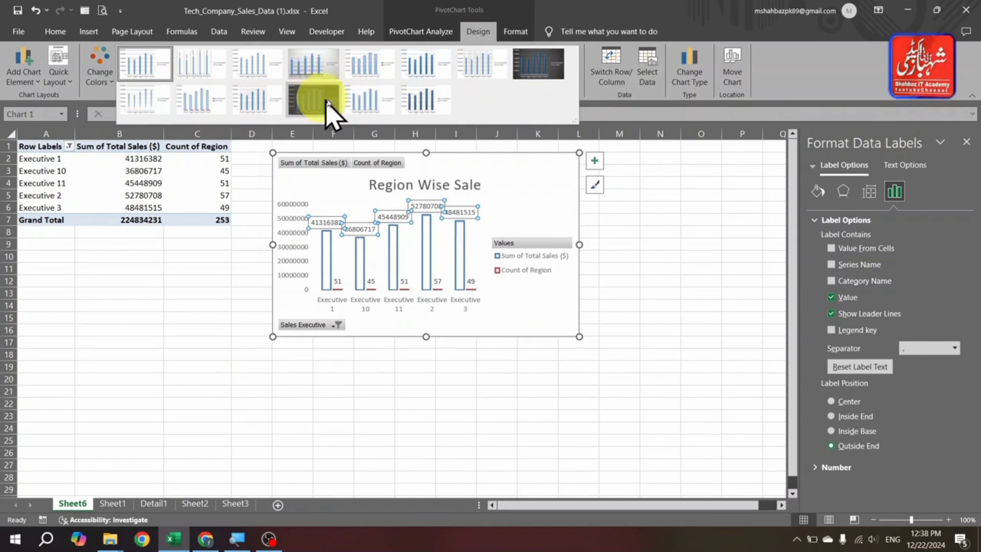
left_click(414, 110)
left_click(700, 225)
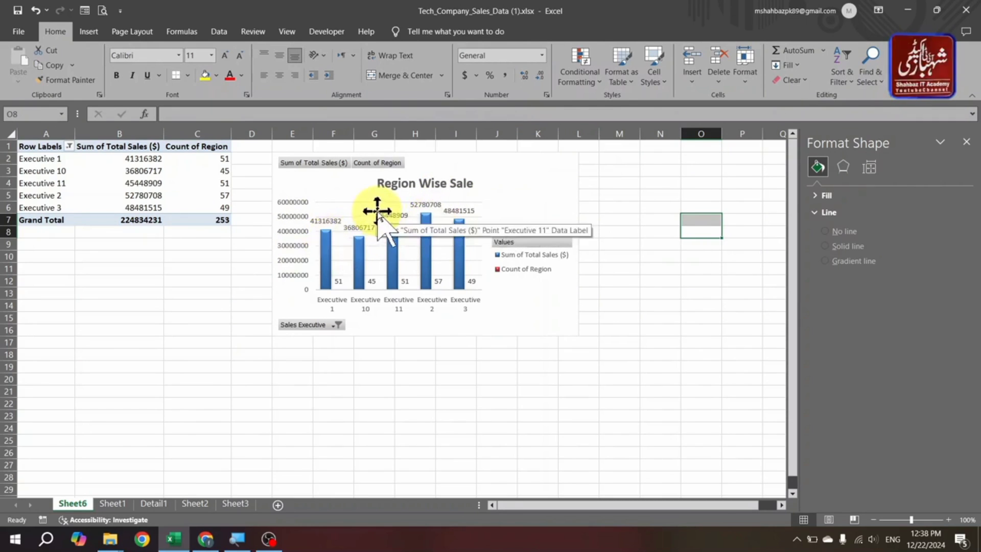
- Change the Region Wise Sale PivotChart from a clustered column to a standard Pie chart
left_click(525, 187)
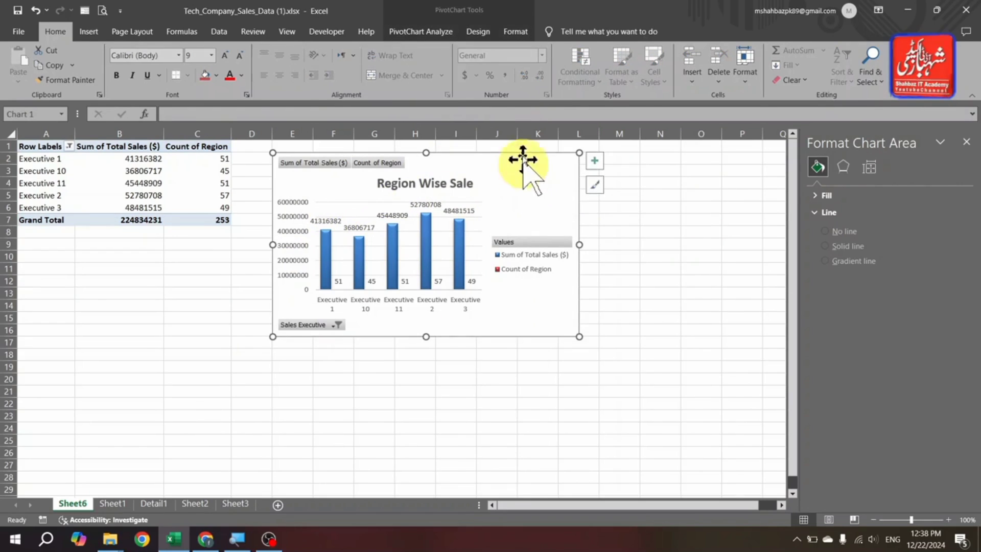
left_click(483, 32)
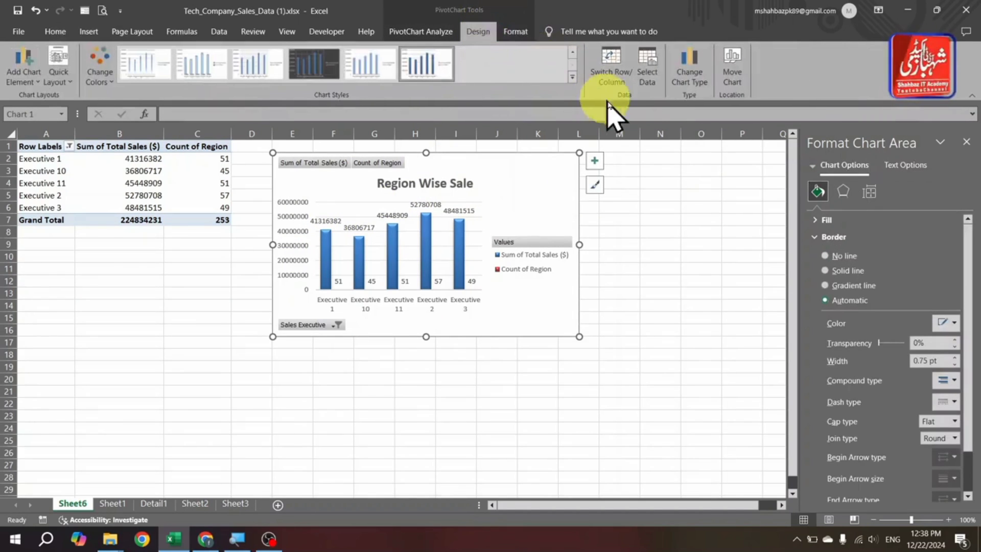
left_click(688, 87)
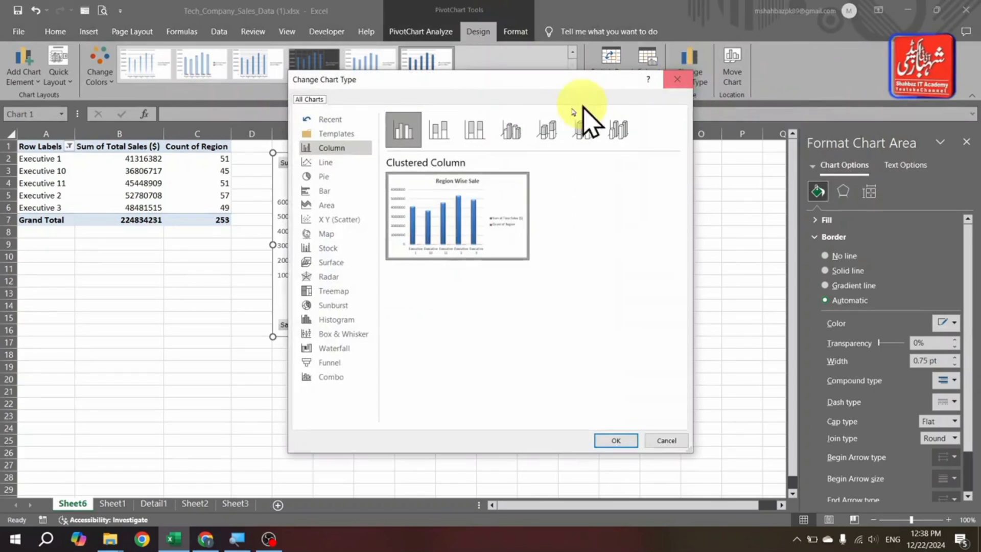
left_click_drag(479, 86, 576, 81)
left_click(455, 159)
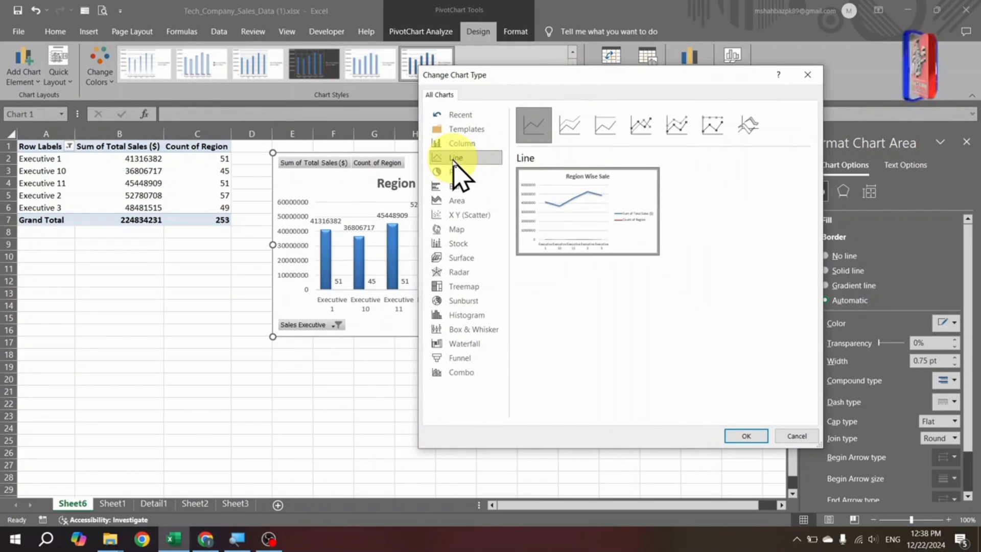
left_click(457, 172)
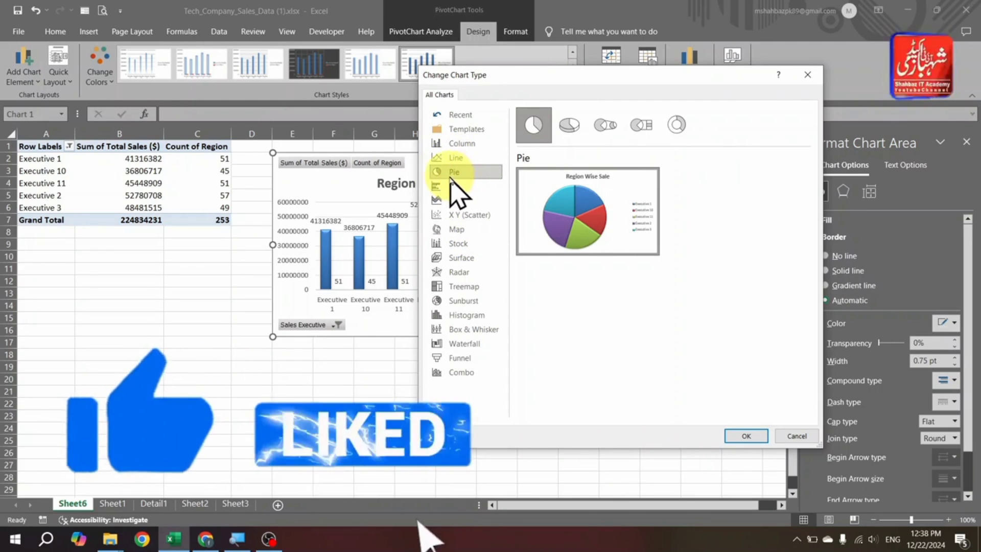
left_click(741, 436)
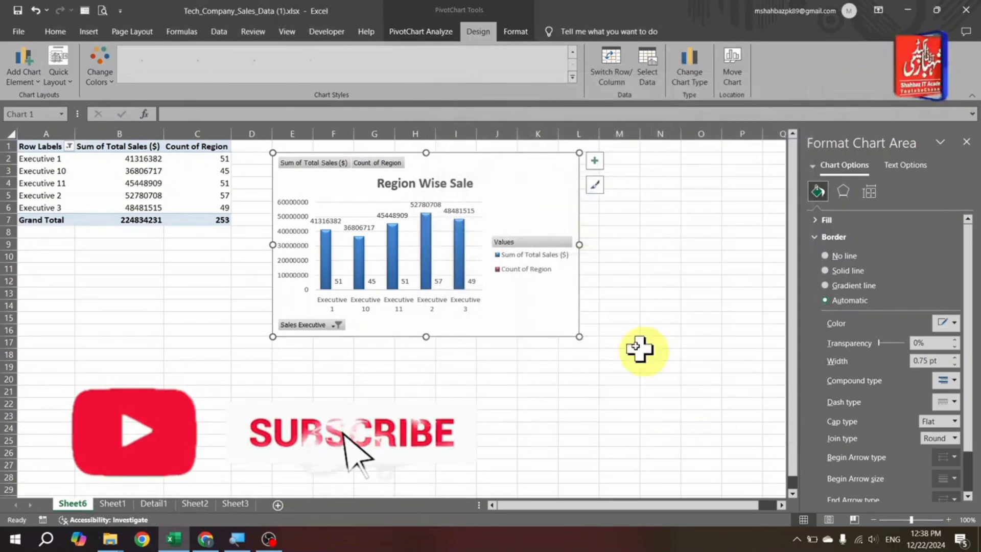
- Format the pie chart's data labels to show the percentage together with the value
mouse_move(410, 258)
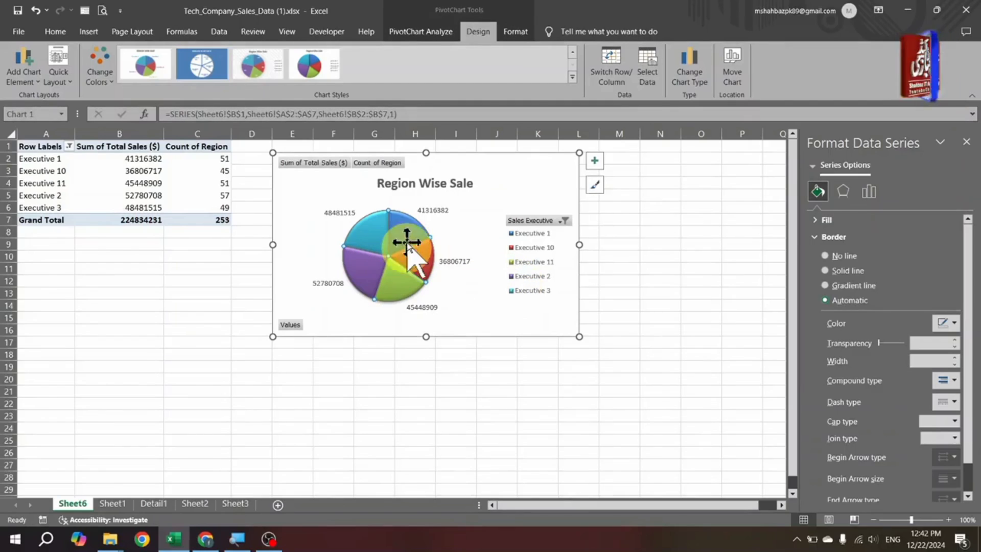
right_click(403, 232)
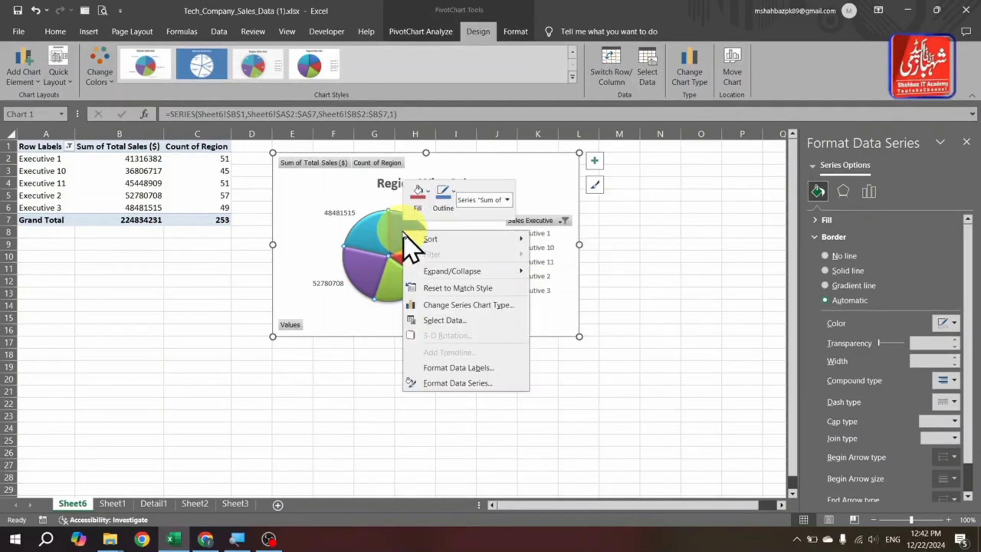
left_click(458, 368)
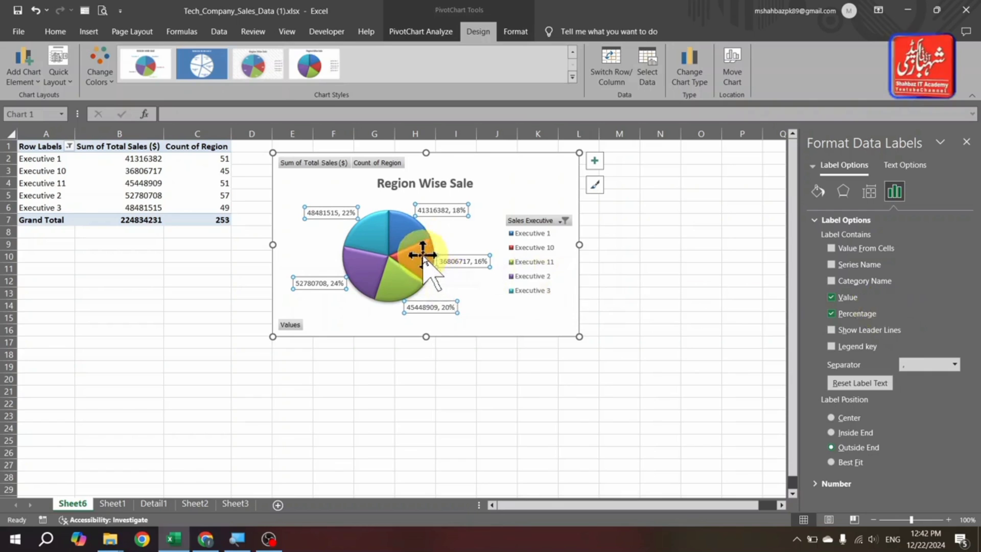
mouse_move(422, 255)
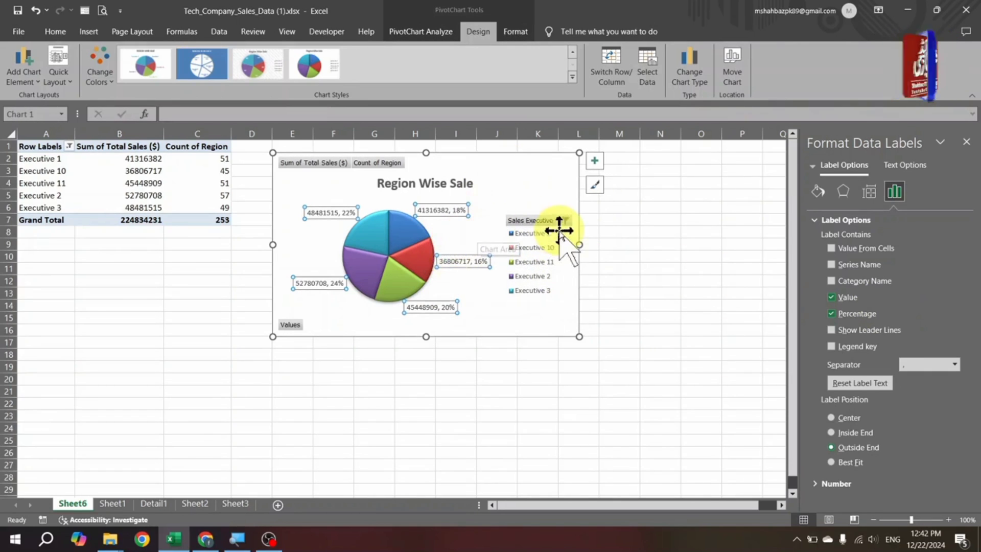
left_click(24, 67)
mouse_move(35, 141)
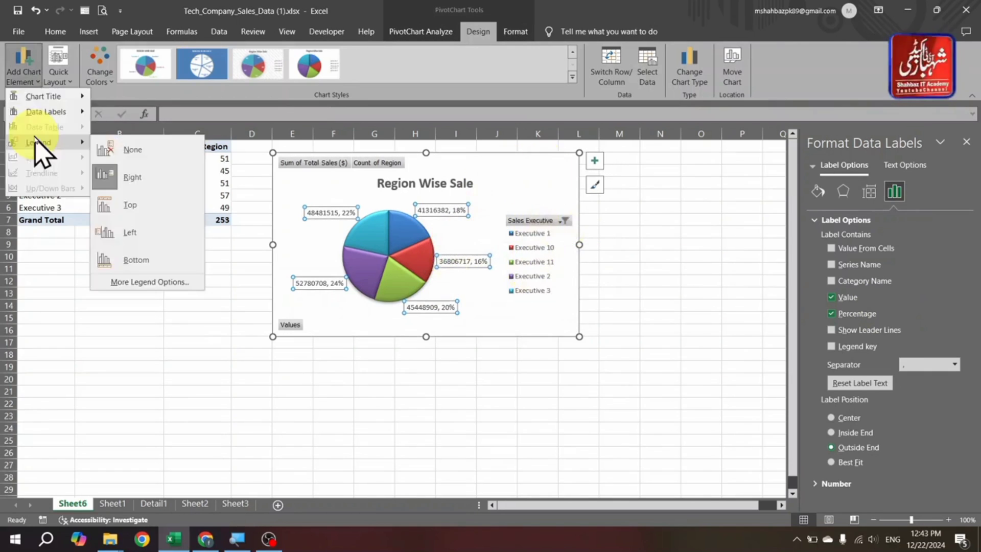
left_click(180, 421)
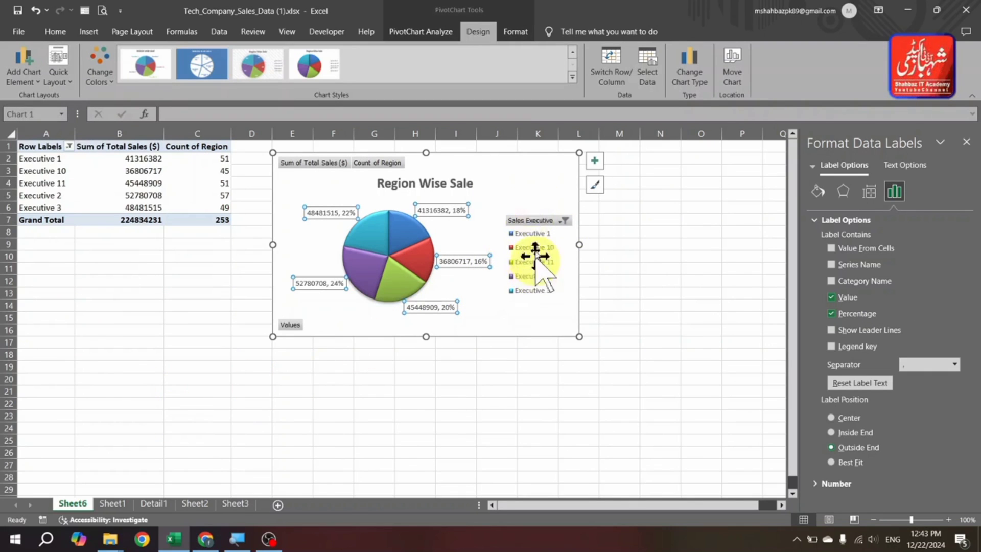
- Move the pie chart's data labels to the Inside End position
left_click(21, 81)
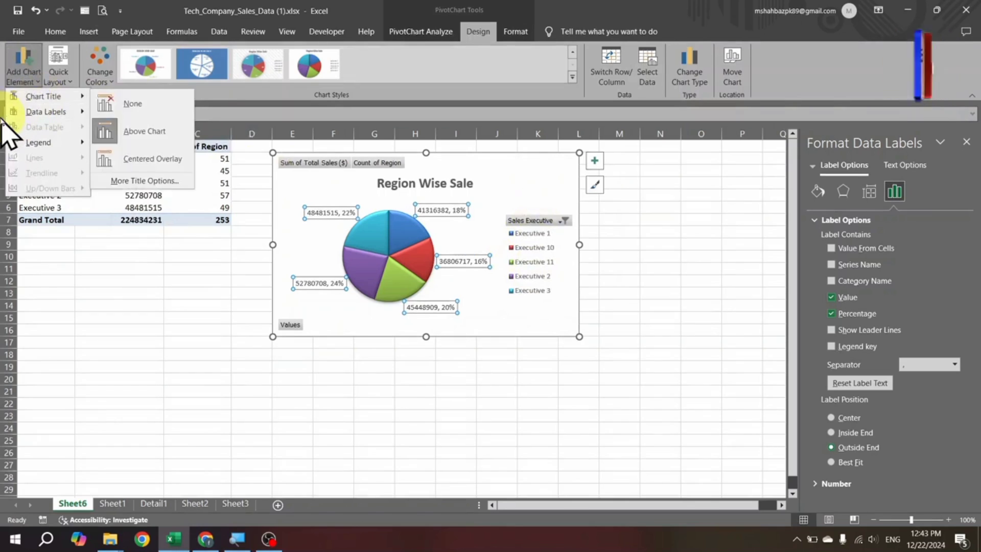
mouse_move(56, 101)
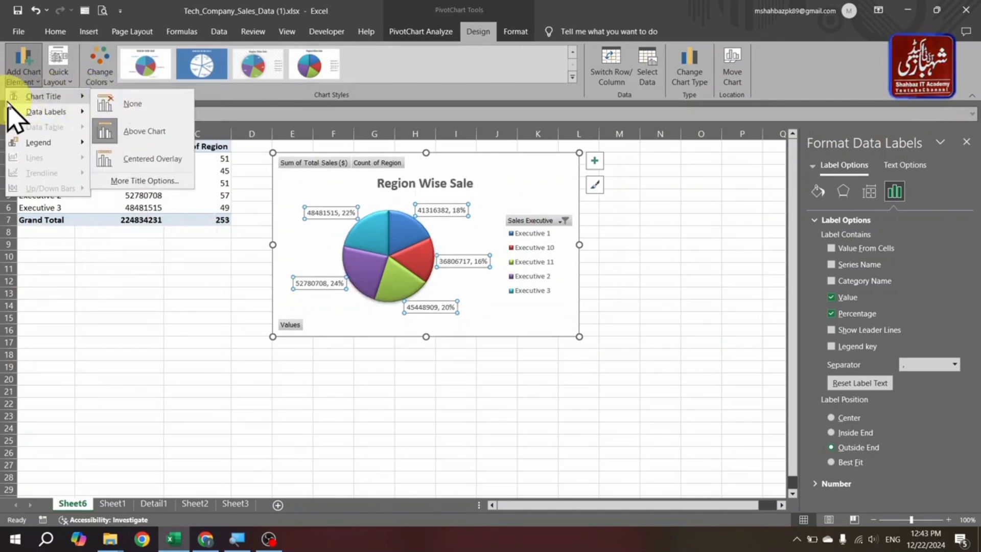
mouse_move(31, 111)
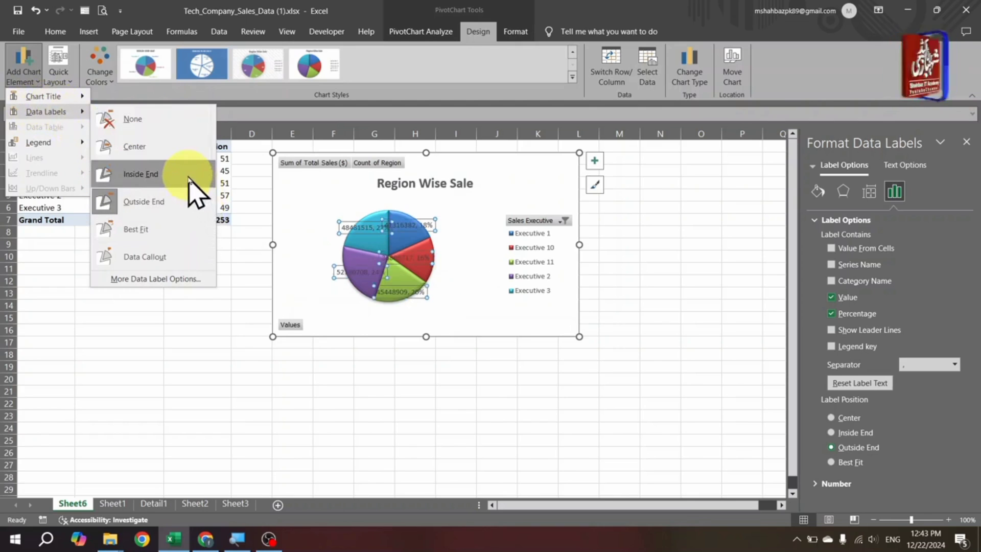
left_click(190, 174)
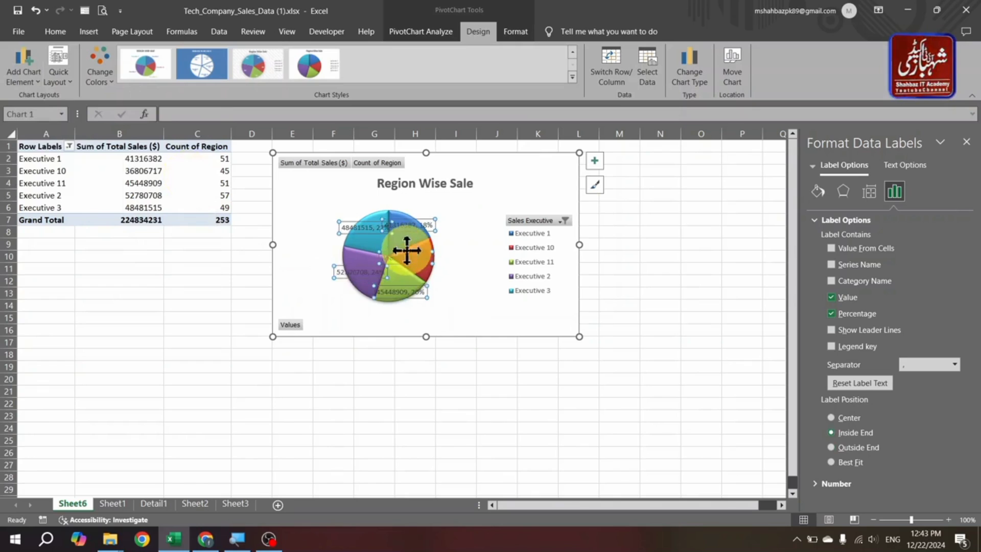
- Remove the legend from the pie chart
left_click(22, 64)
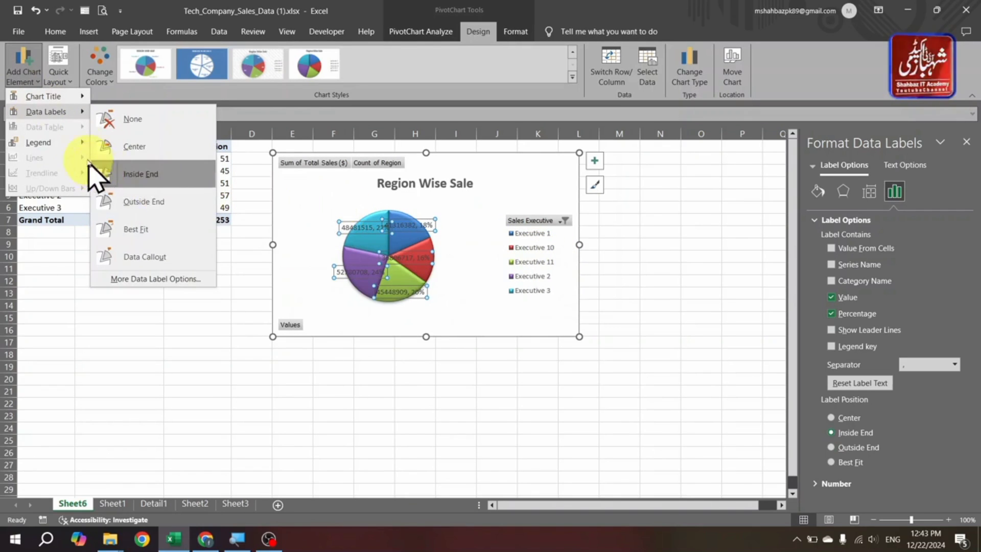
mouse_move(75, 146)
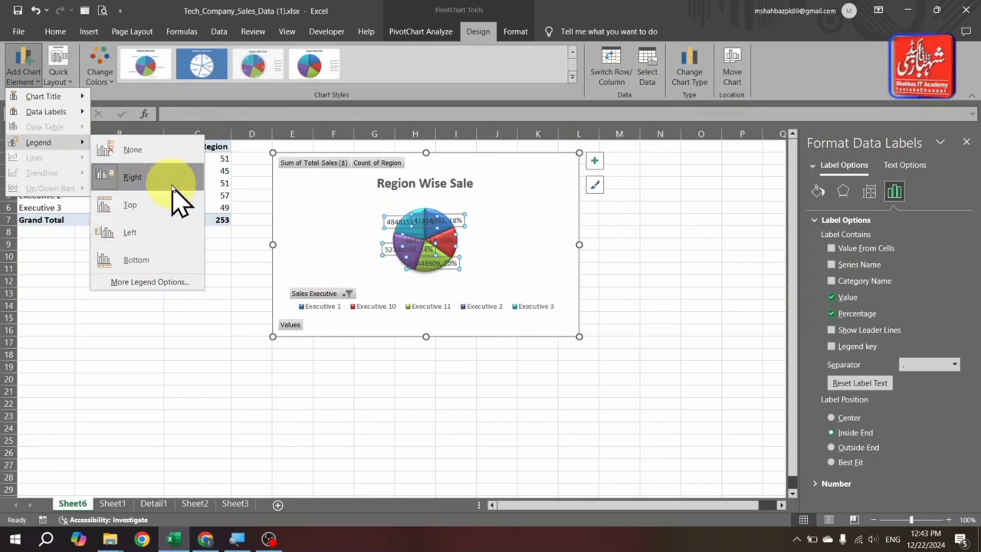
left_click(181, 157)
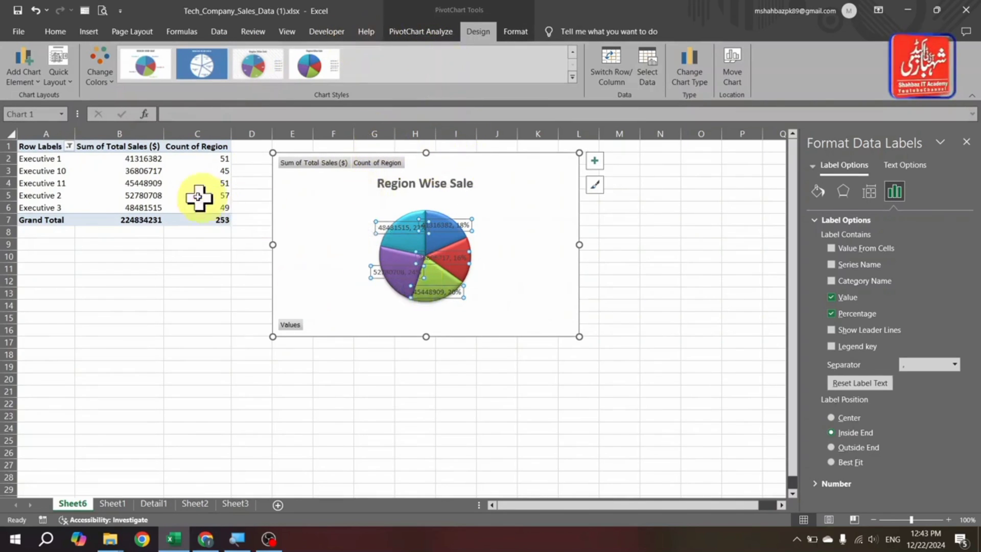
- Remove the Region field from the PivotTable values using the field list, and close the shape formatting pane
left_click(215, 186)
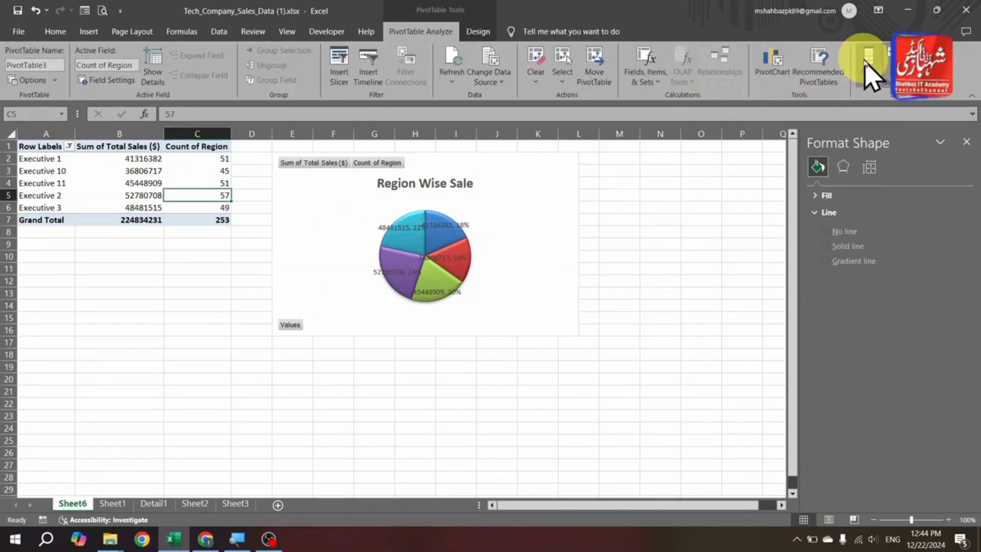
left_click(869, 67)
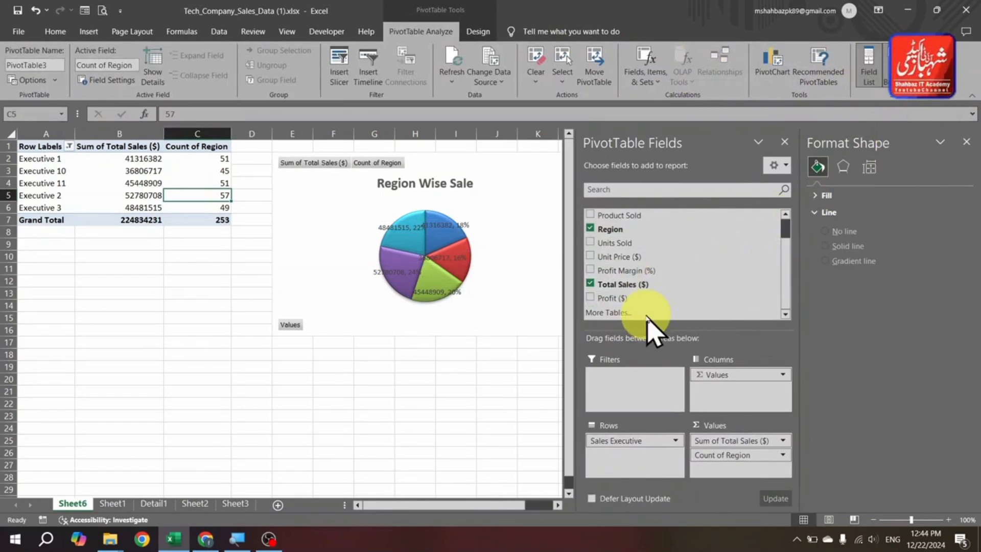
left_click(591, 228)
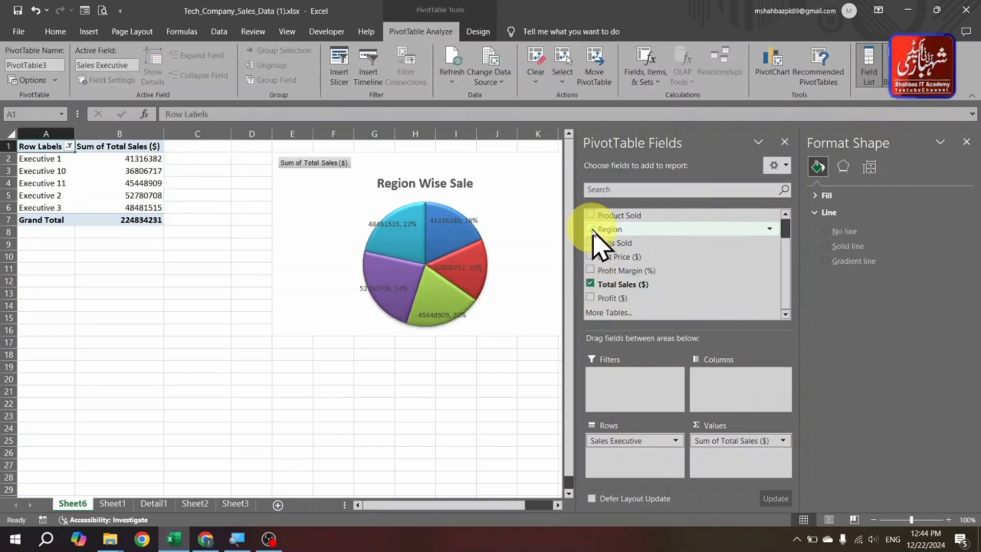
left_click(426, 234)
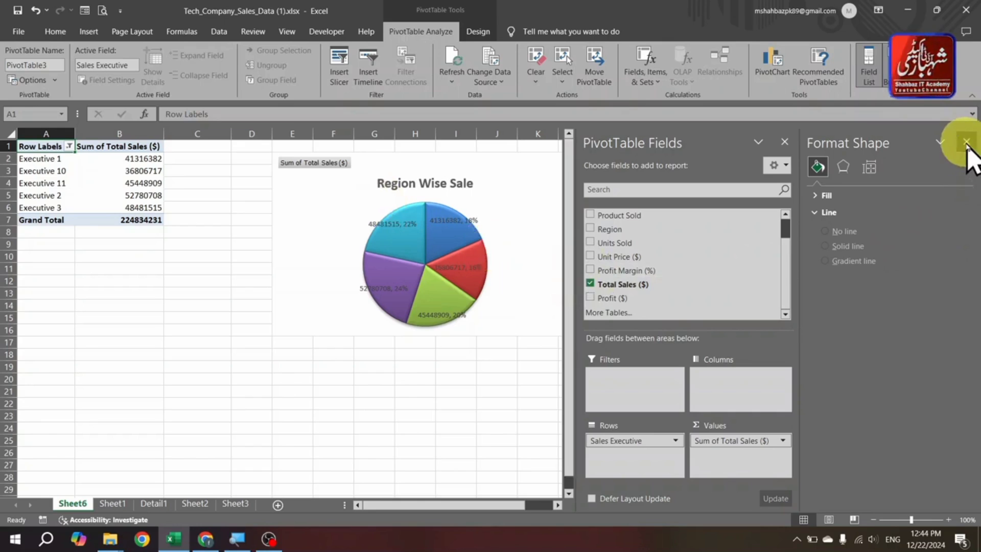
left_click(966, 142)
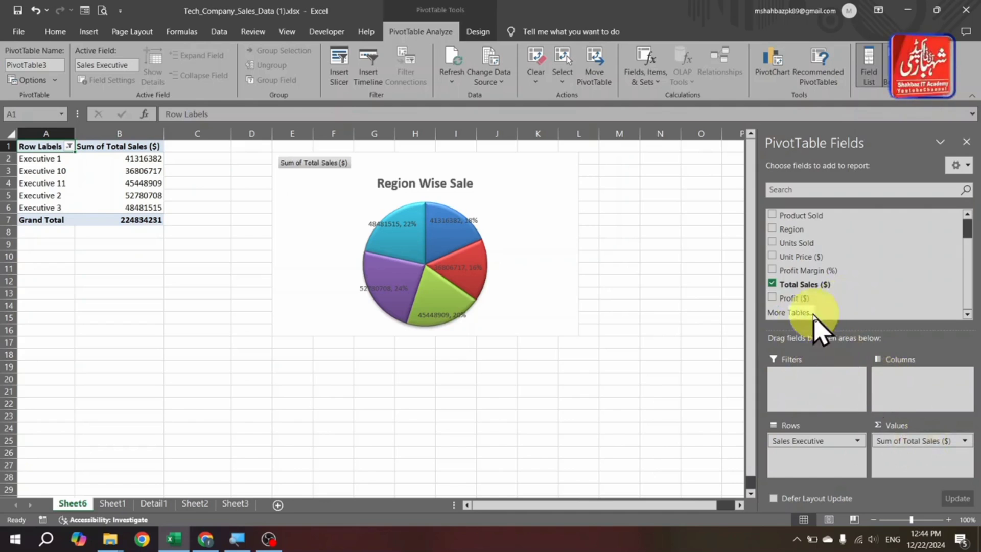
- Replace the Total Sales ($) and Sales Executive fields with Region in the rows and Units Sold in the values
left_click(773, 284)
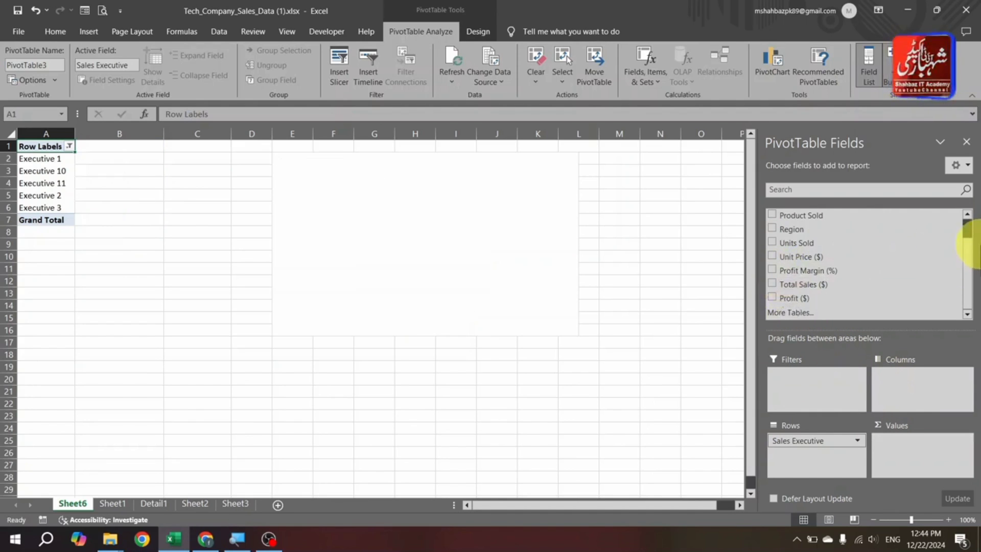
scroll(973, 235, "up", 2)
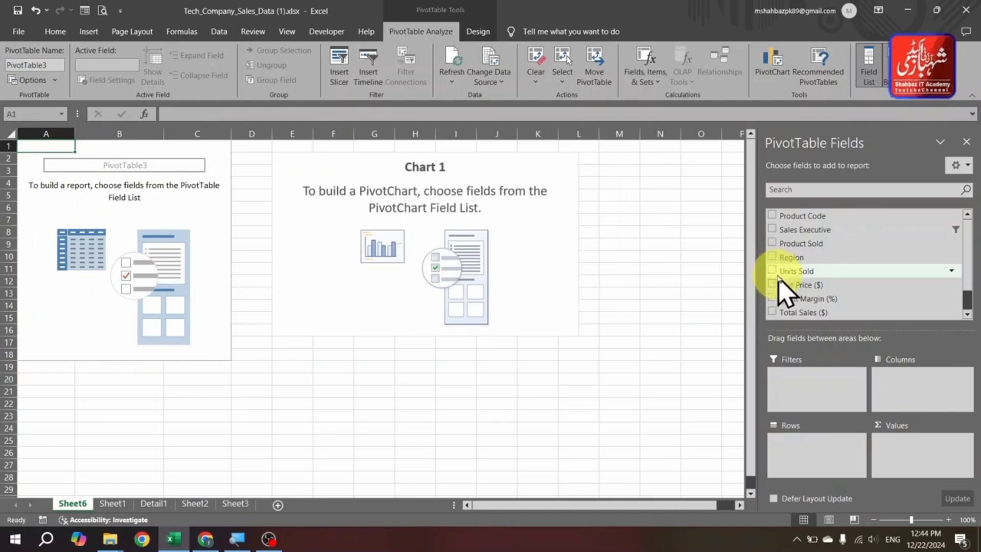
left_click_drag(784, 258, 813, 452)
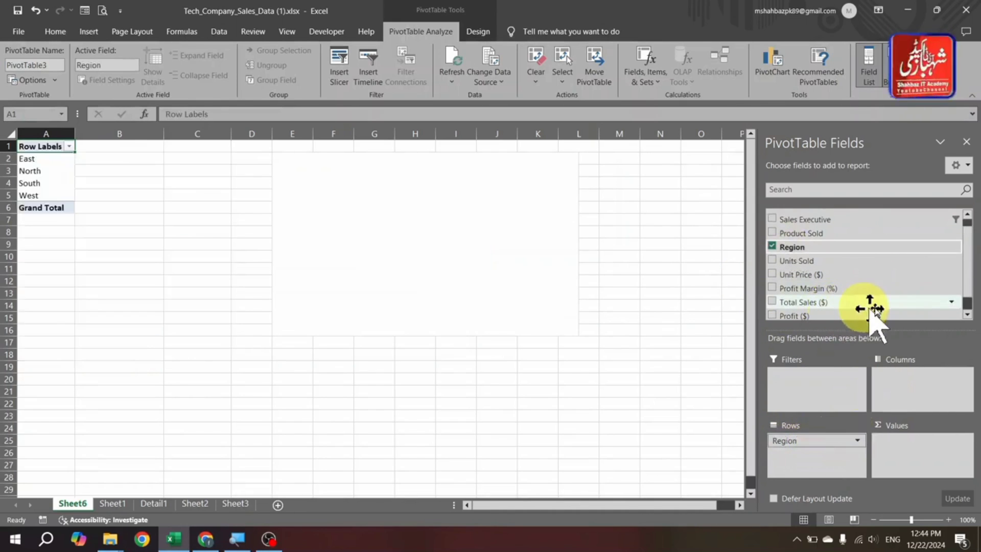
left_click_drag(872, 307, 923, 415)
left_click_drag(939, 459, 941, 466)
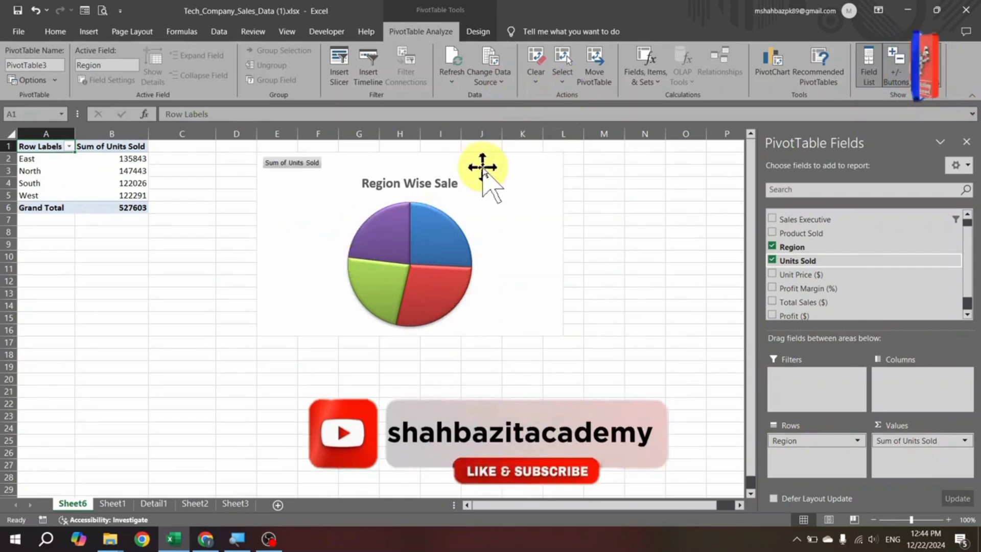
- Add a legend to the right side of the Region Wise Sale pie chart
left_click(481, 197)
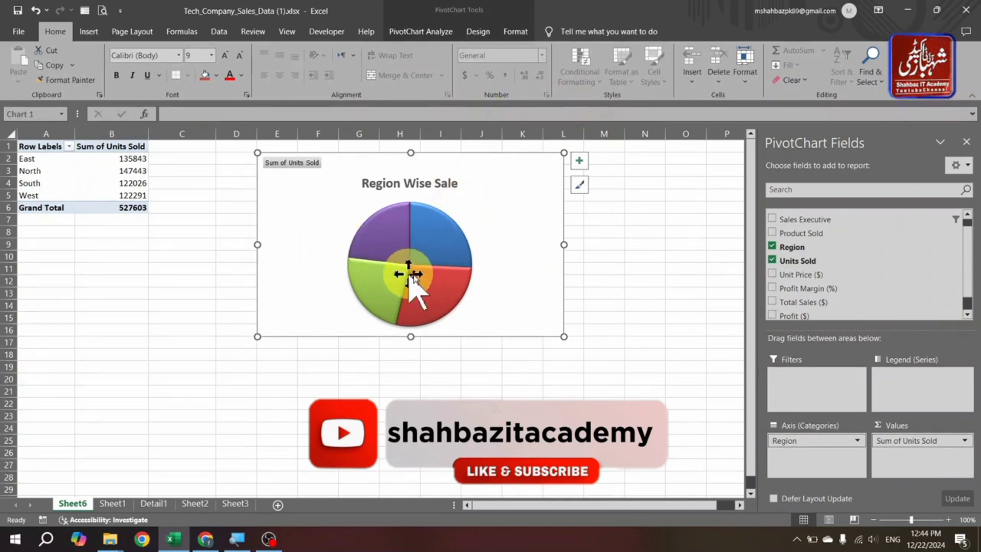
mouse_move(435, 236)
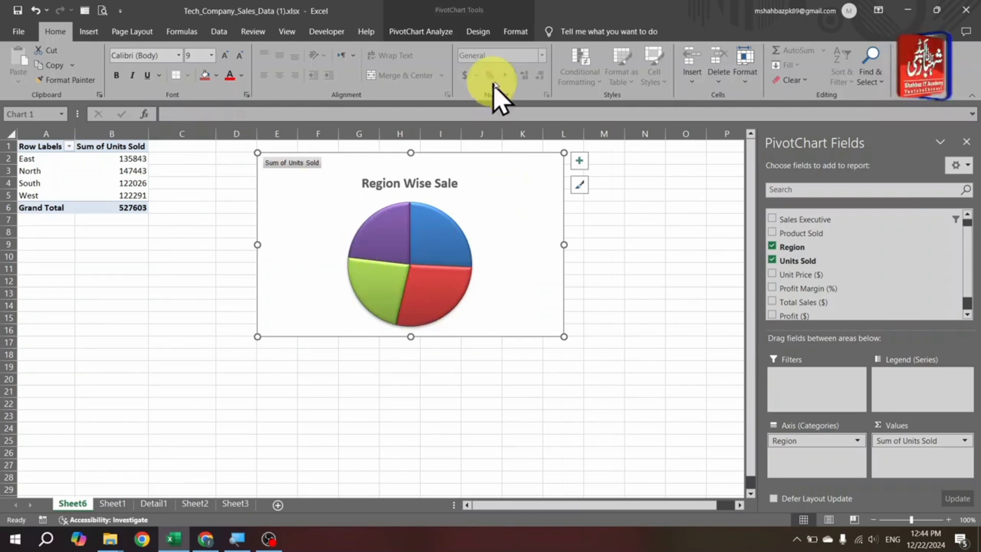
left_click(480, 31)
left_click(21, 77)
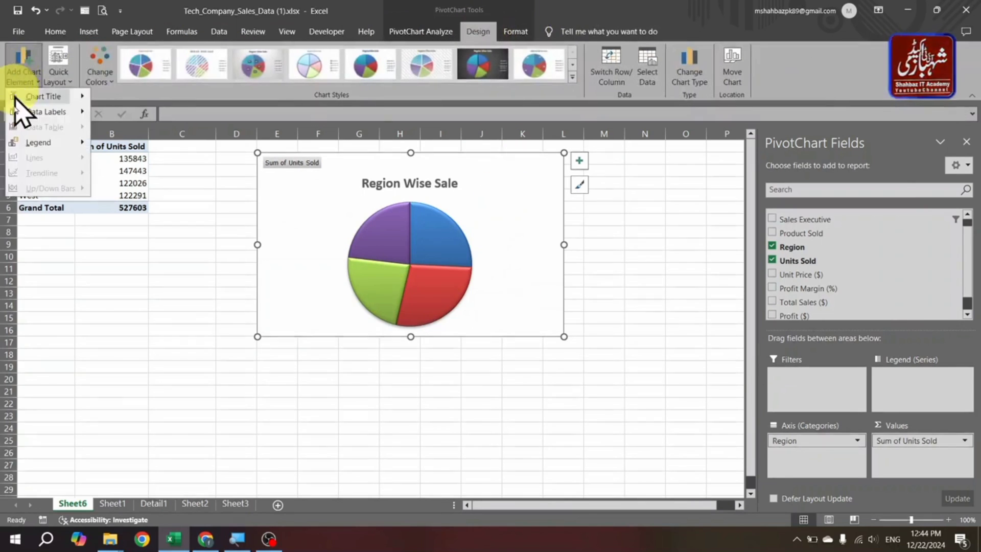
mouse_move(26, 144)
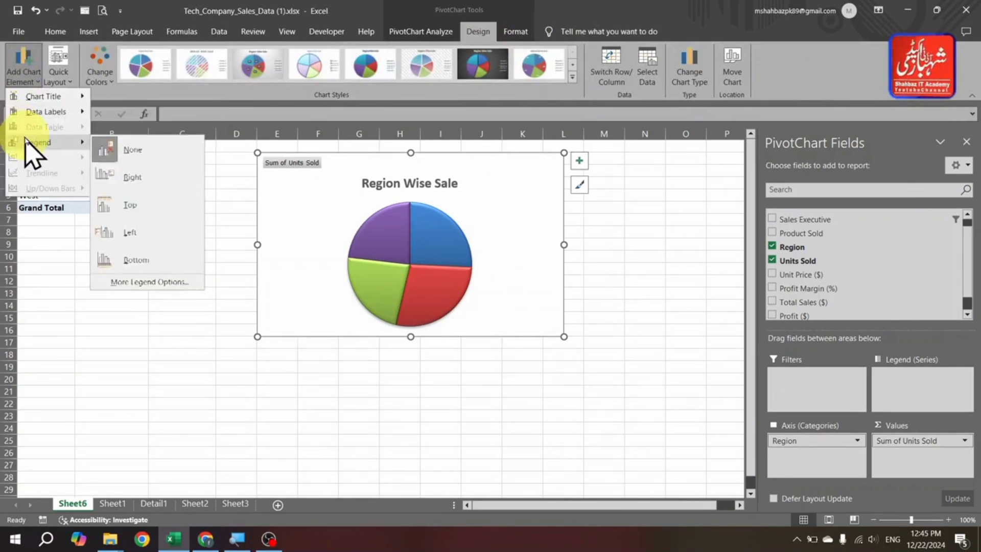
left_click(128, 177)
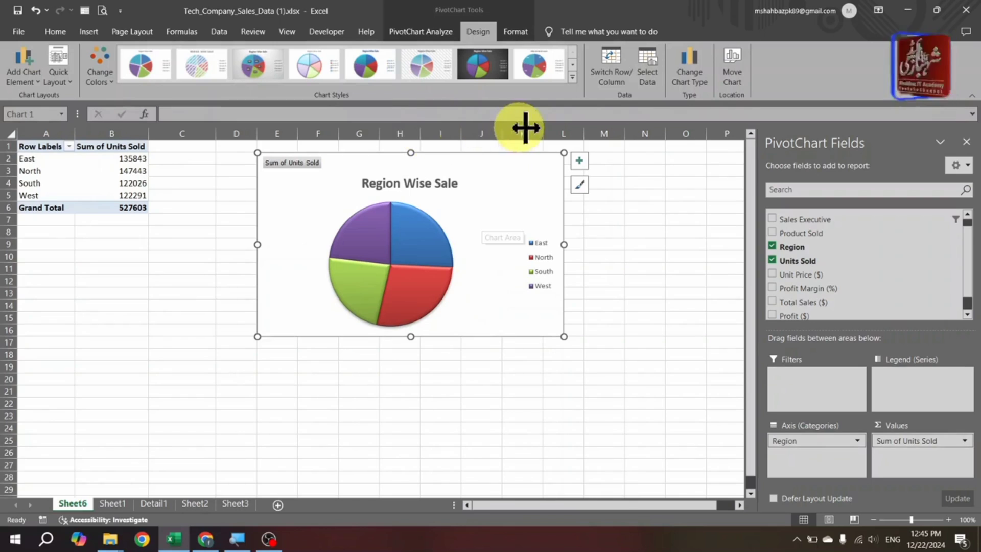
- Change the Region Wise Sale pie chart to a Clustered Column chart
left_click(697, 95)
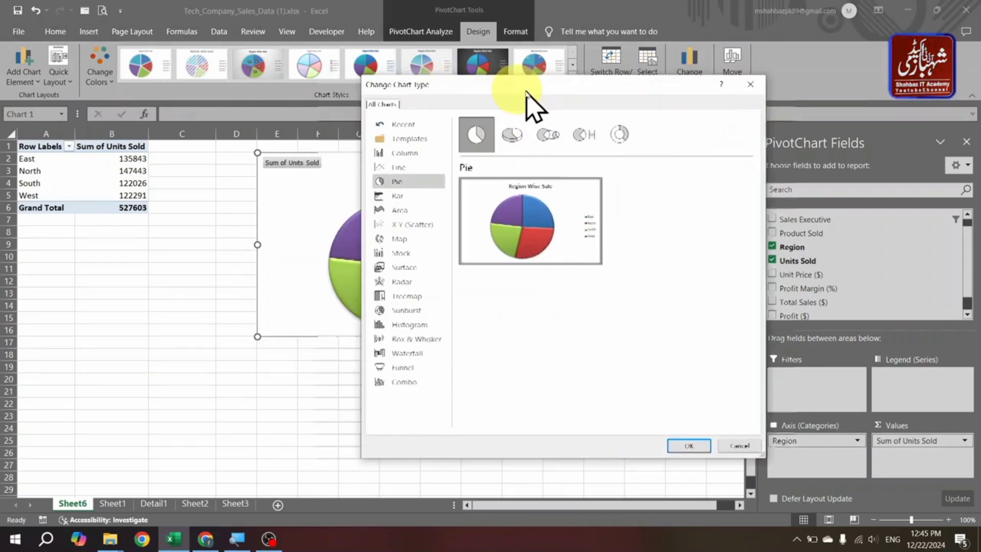
left_click(435, 194)
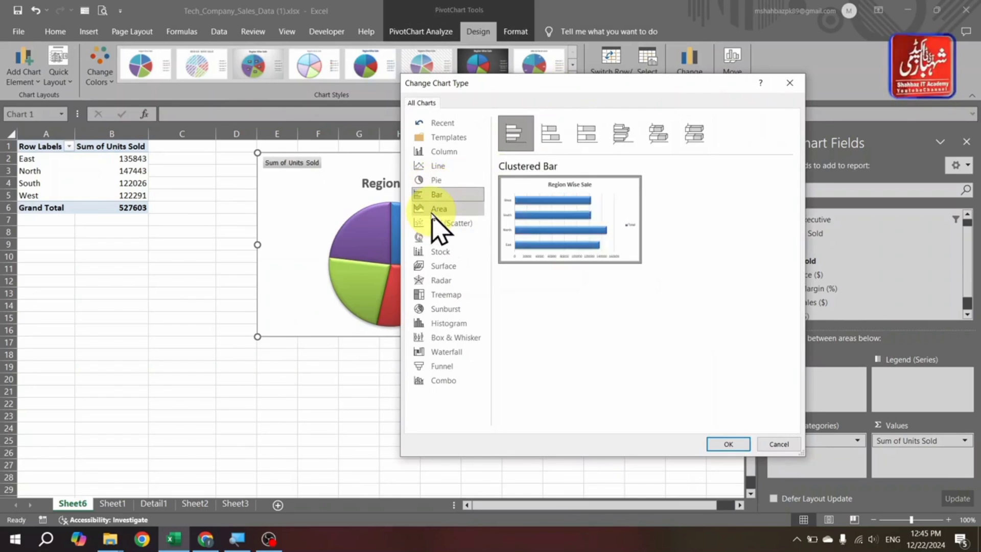
left_click(440, 166)
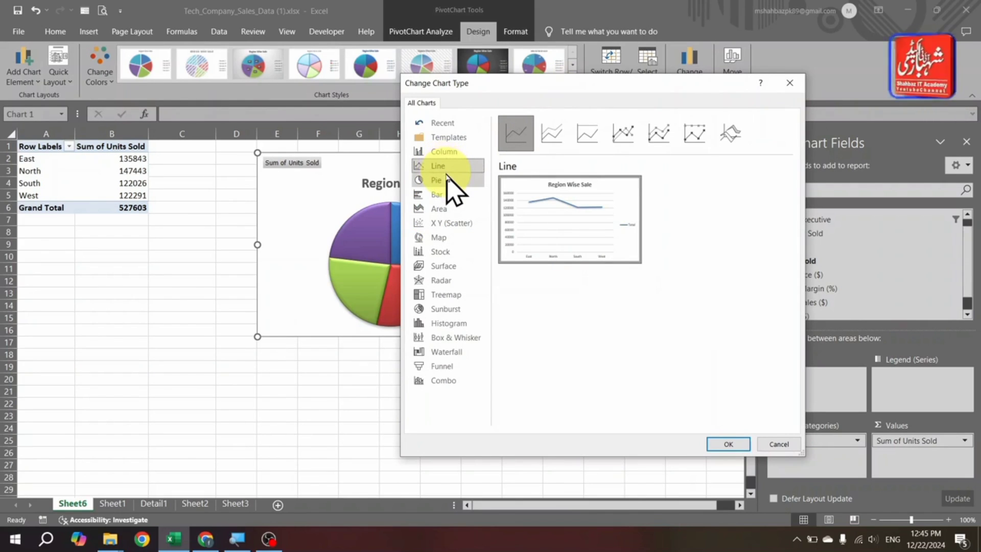
left_click(449, 152)
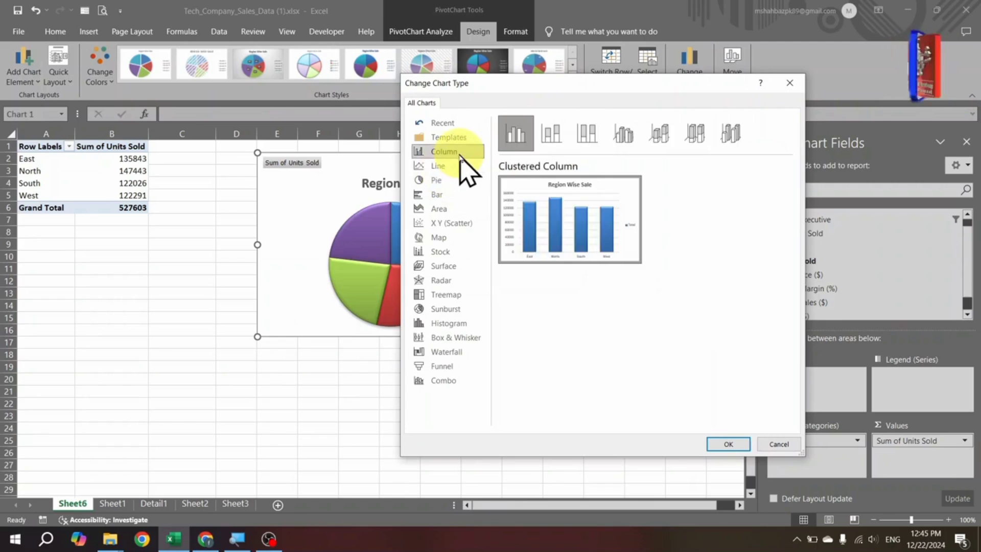
left_click(735, 442)
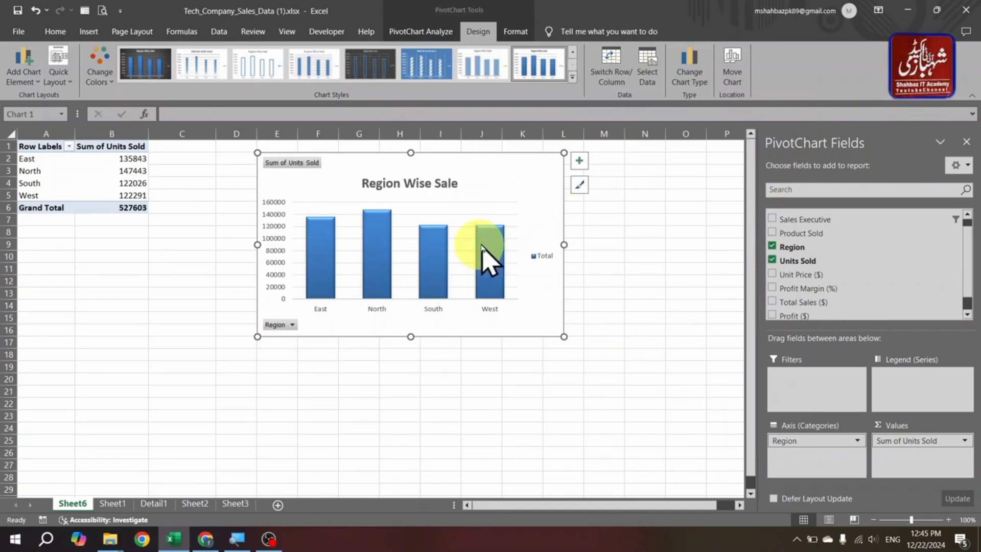
- Add data labels to the Region Wise Sale column chart at the Outside End position
left_click(580, 161)
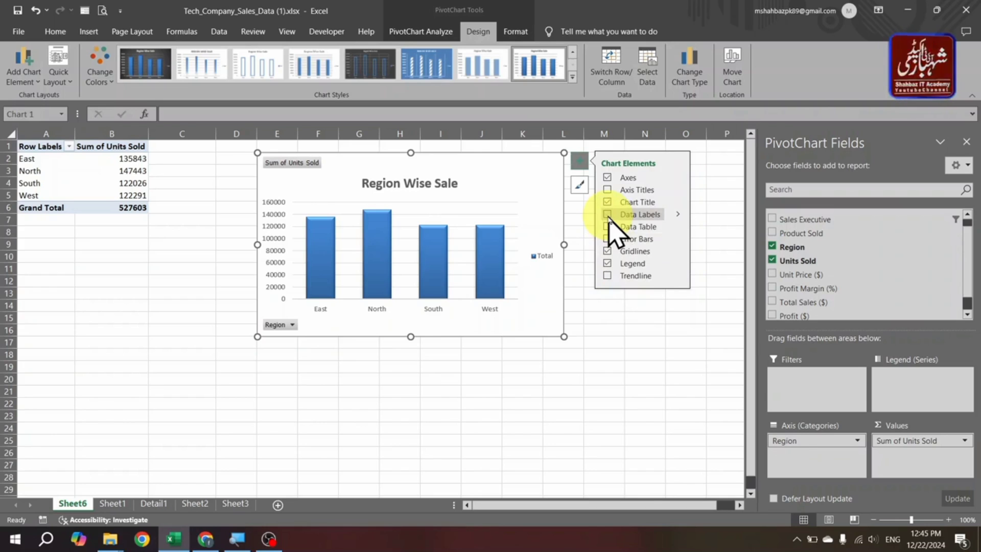
left_click(678, 216)
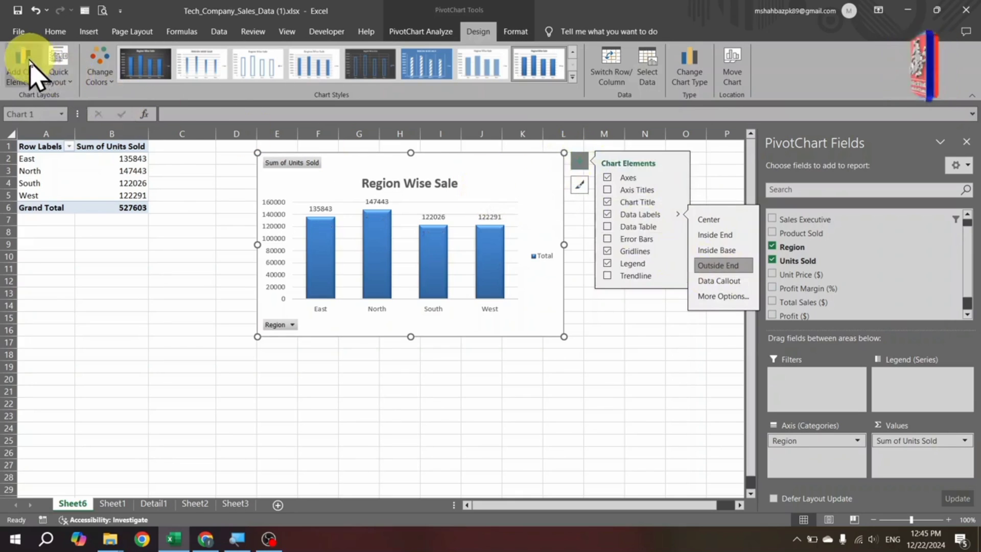
left_click(580, 162)
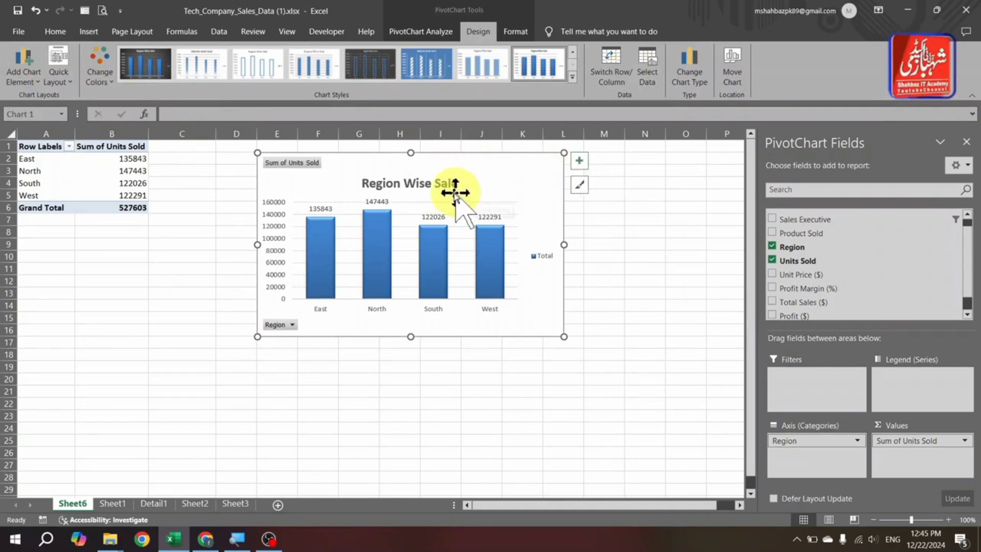
left_click(424, 183)
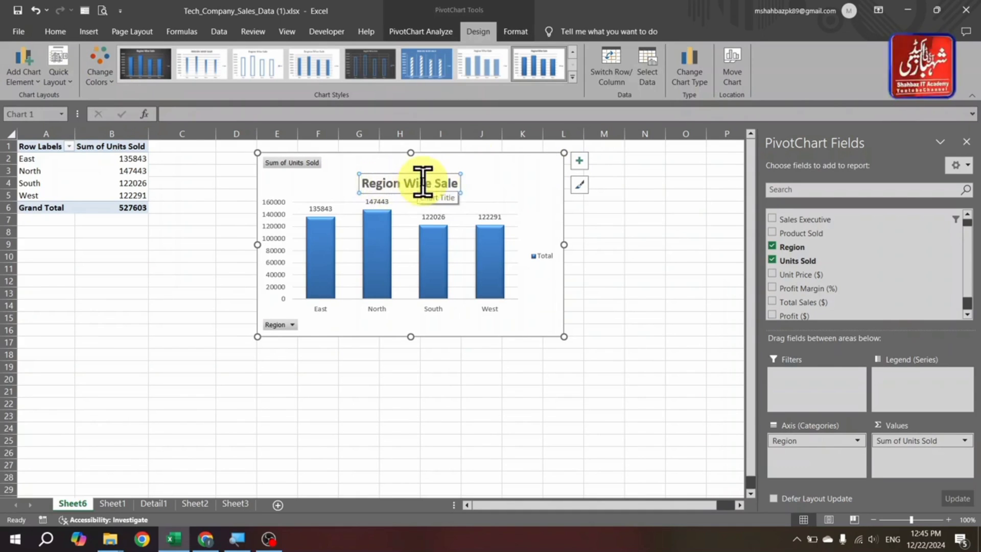
- Filter the Region Wise Sale chart to the North and South regions by excluding East and West
left_click(293, 326)
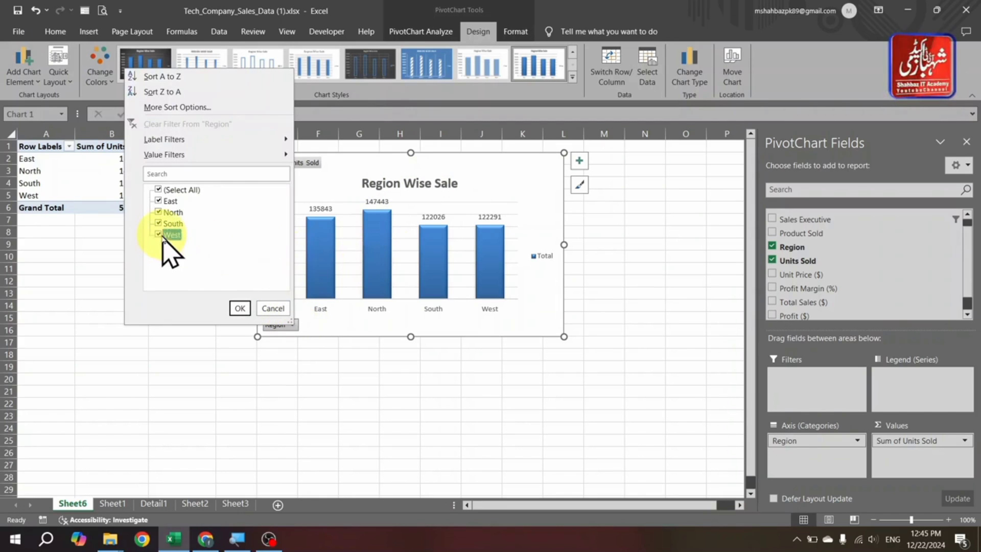
left_click(157, 200)
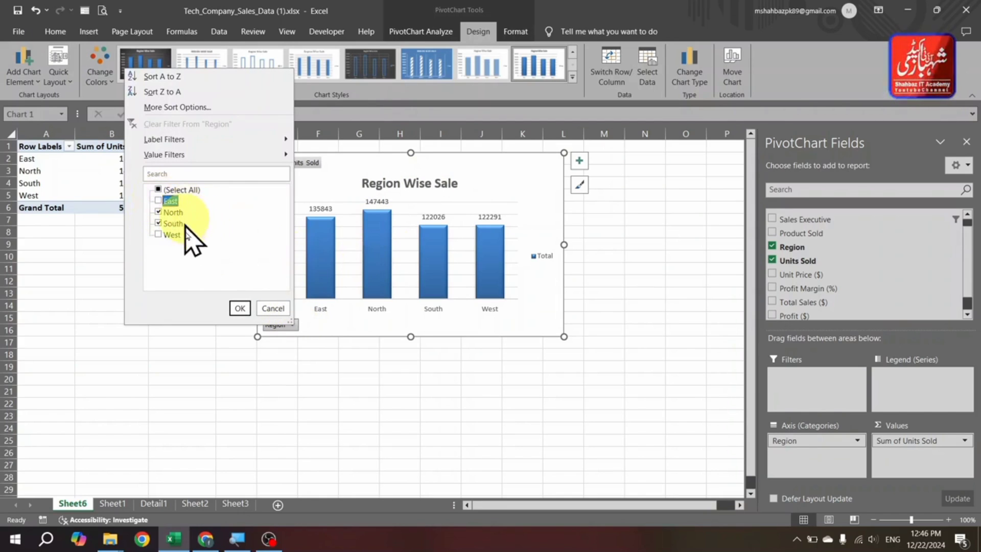
left_click(241, 308)
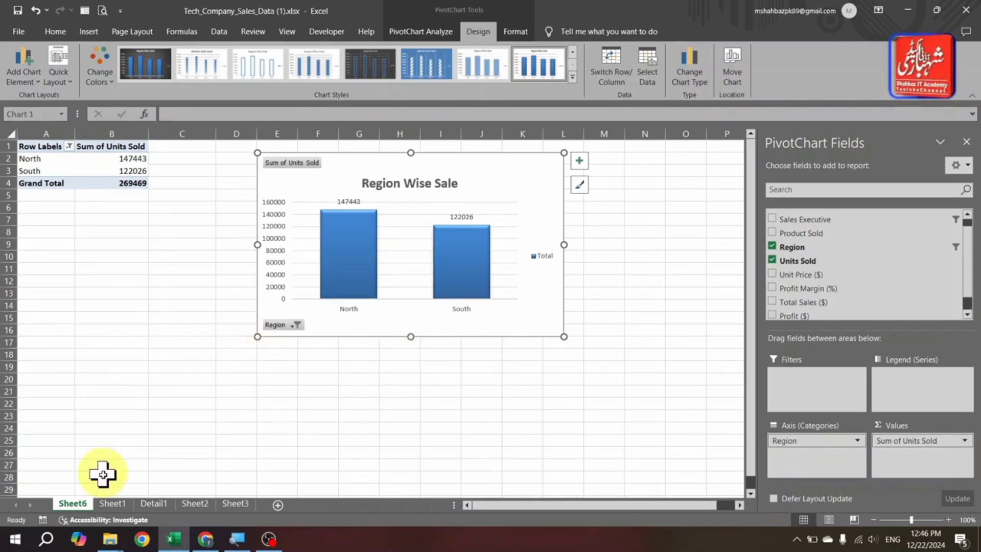
- Delete the stacked column PivotChart beside the Total Sales PivotTable on Sheet2
left_click(113, 504)
left_click(412, 289)
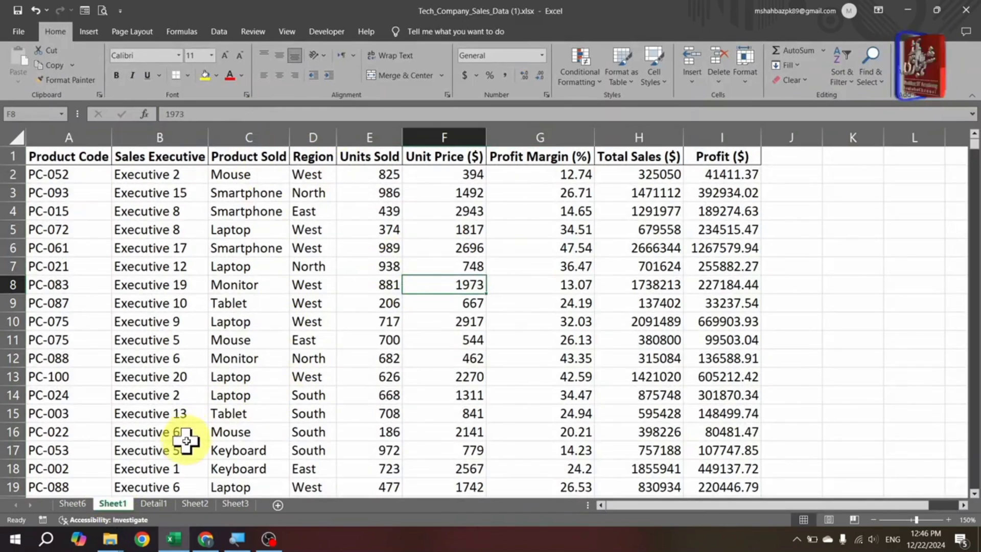
left_click(163, 504)
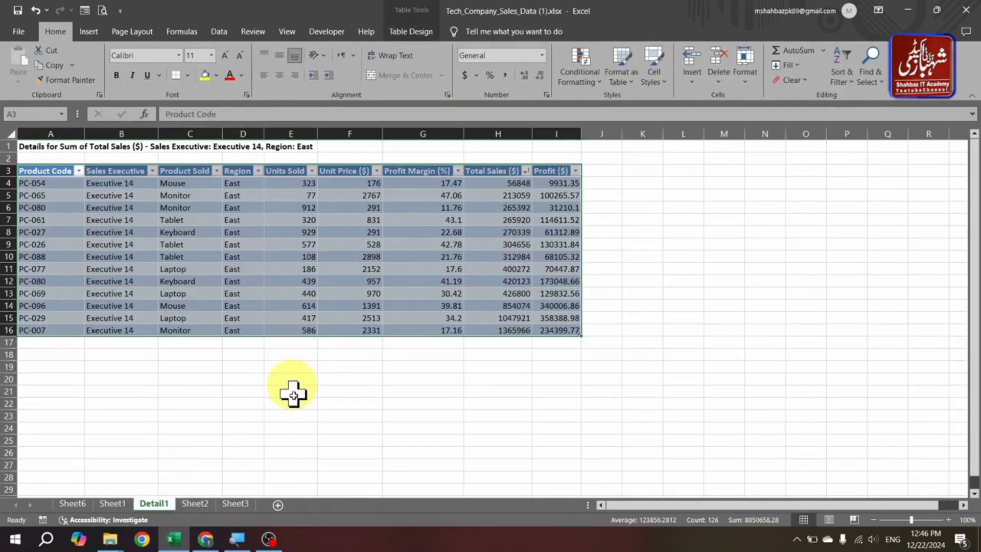
left_click(194, 503)
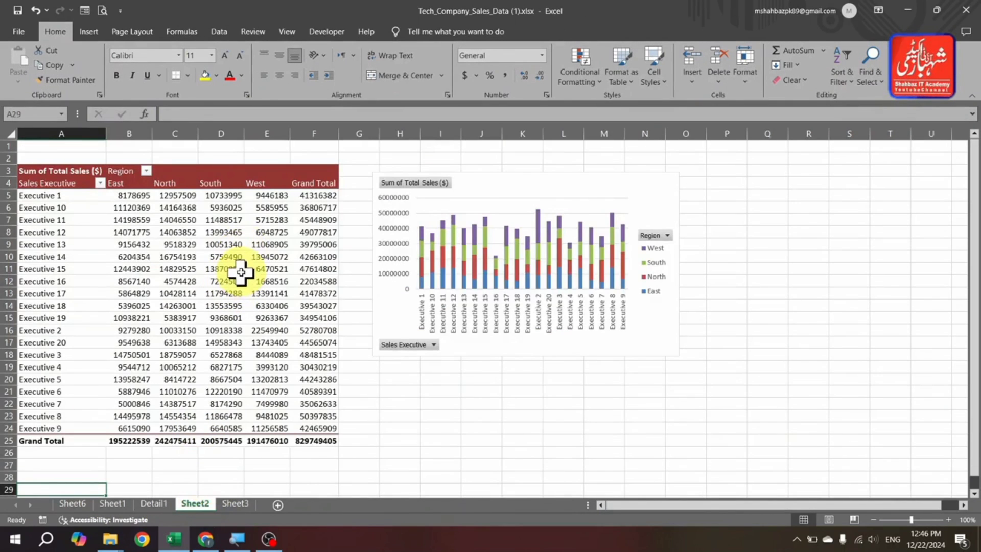
left_click(648, 204)
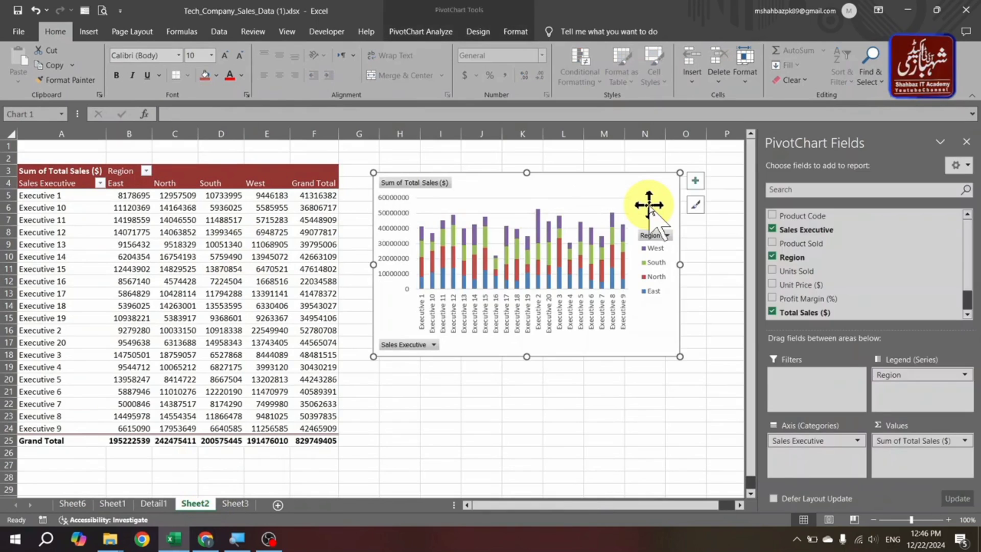
key("Delete")
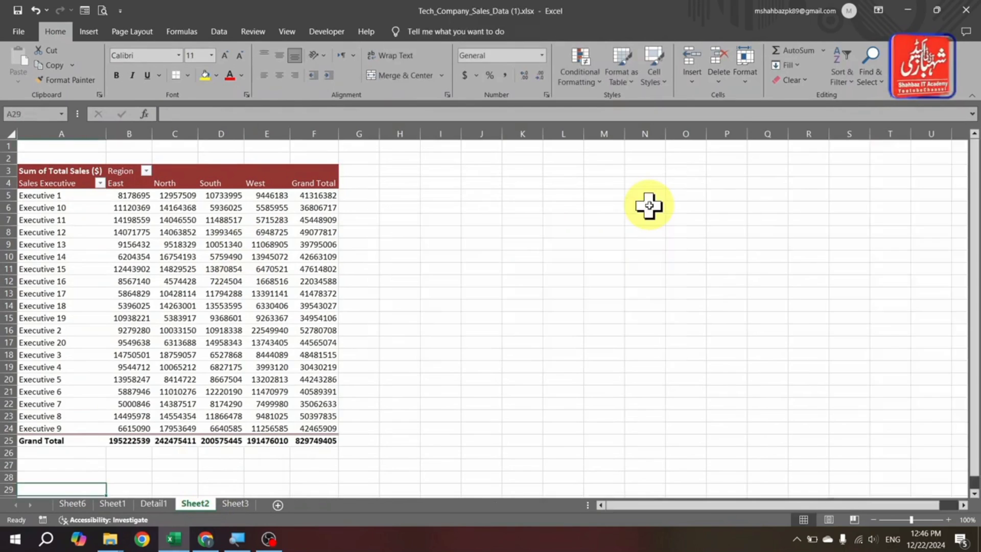
- Insert a Clustered Column PivotChart from the Sheet2 PivotTable and place it beside the table
left_click(188, 251)
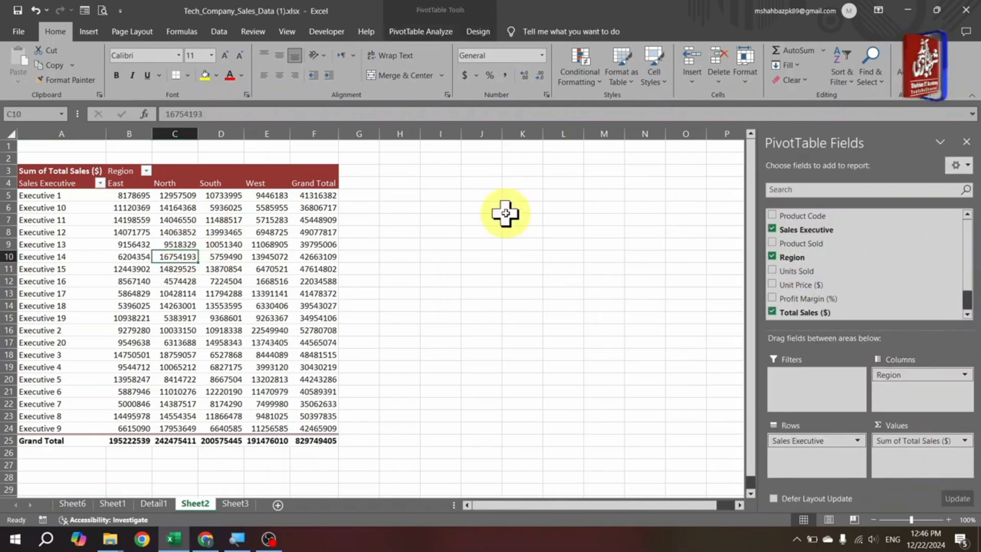
left_click(443, 34)
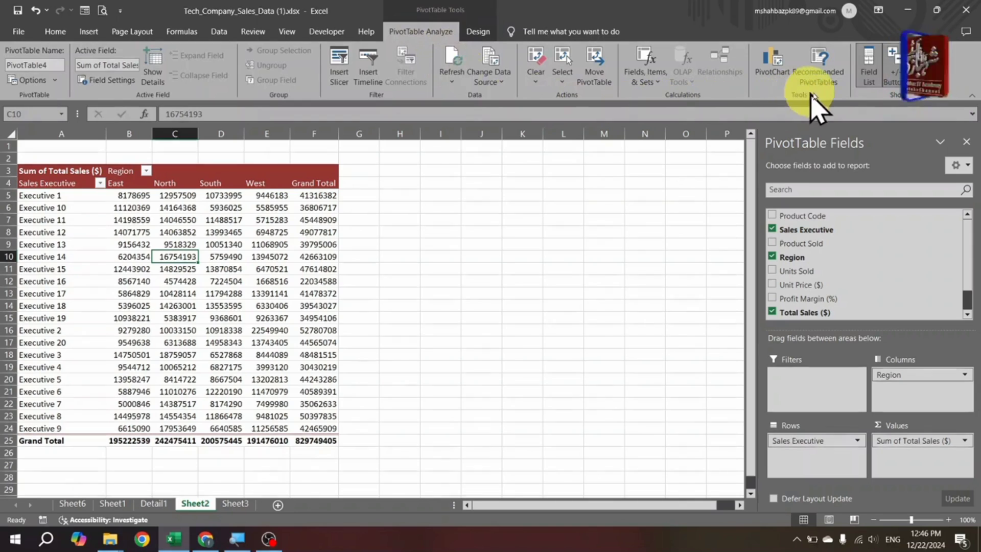
left_click(768, 77)
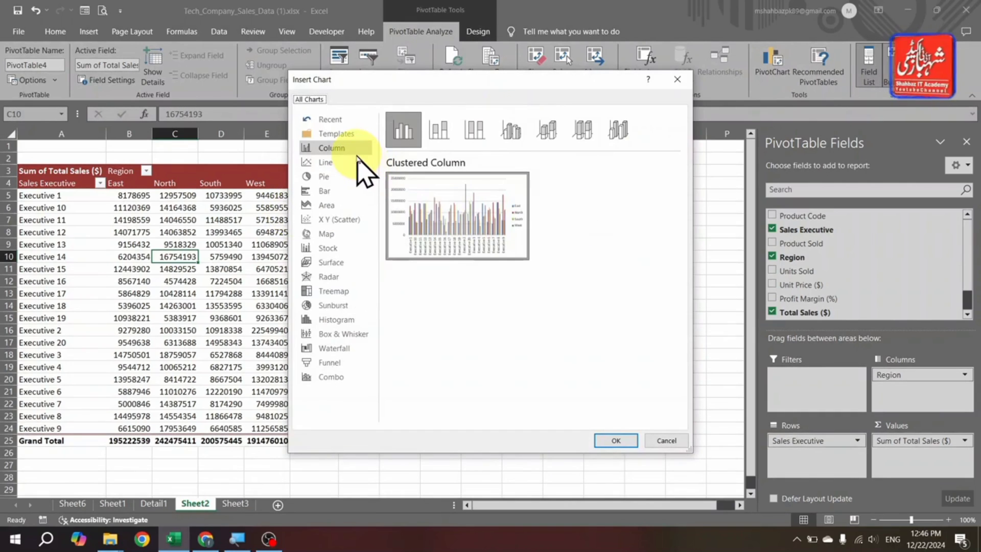
left_click(617, 441)
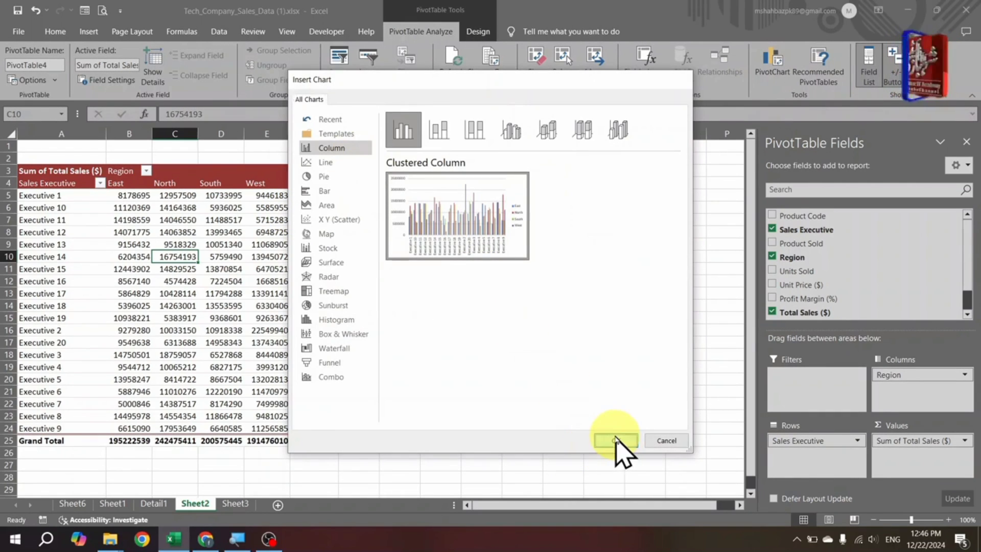
left_click_drag(427, 240, 564, 190)
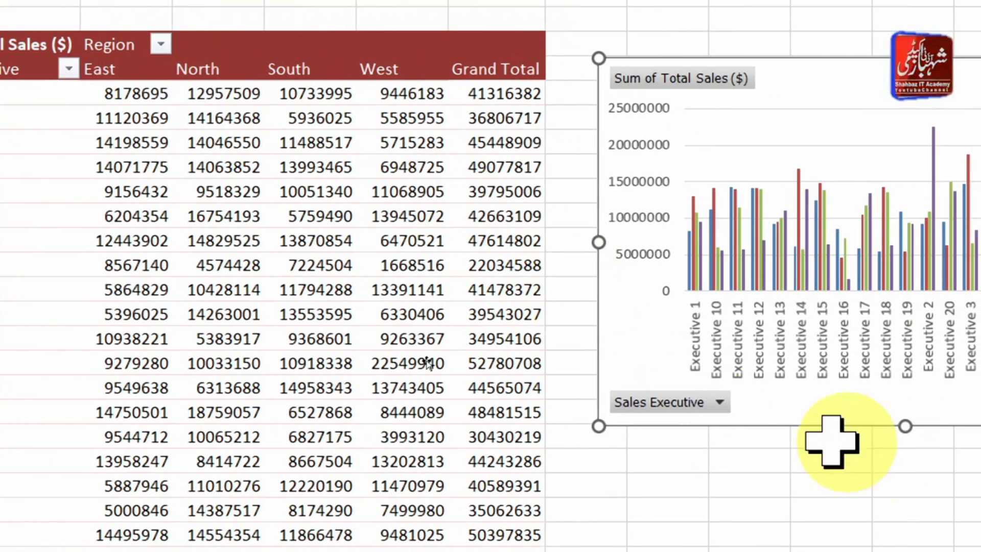
- Filter the new chart's Sales Executive field to Executive 1, Executive 10, Executive 11 and Executive 12
left_click(708, 404)
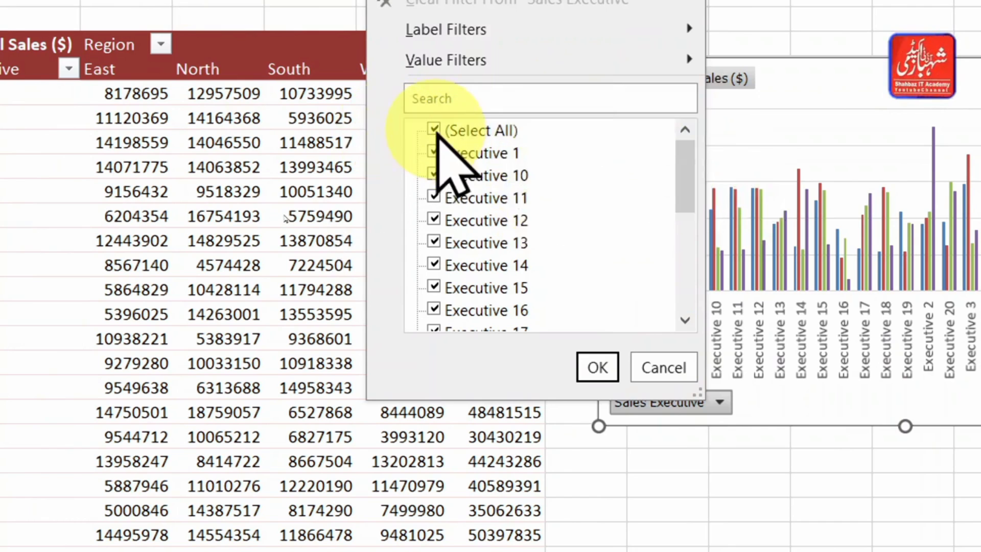
left_click(434, 131)
left_click(435, 152)
left_click(435, 175)
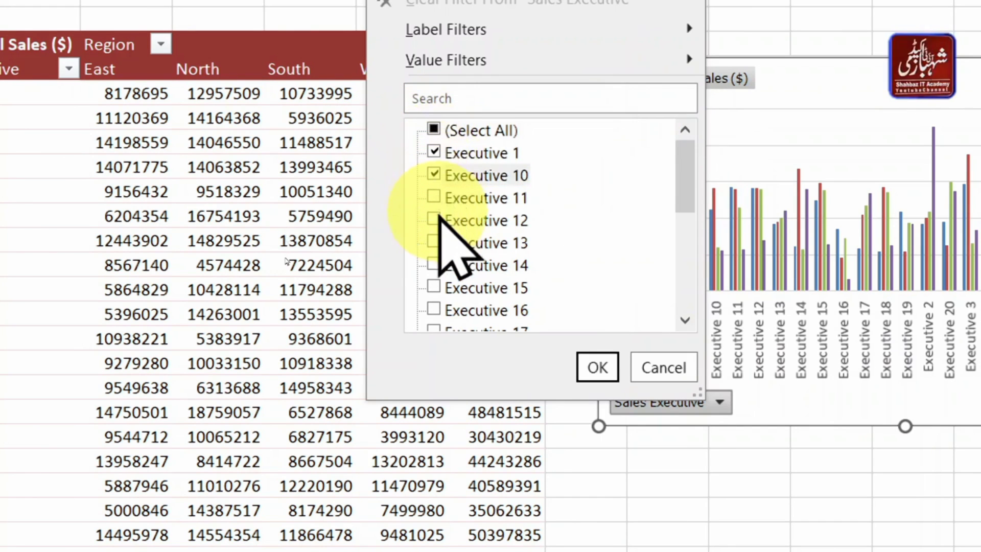
left_click(435, 218)
left_click(439, 199)
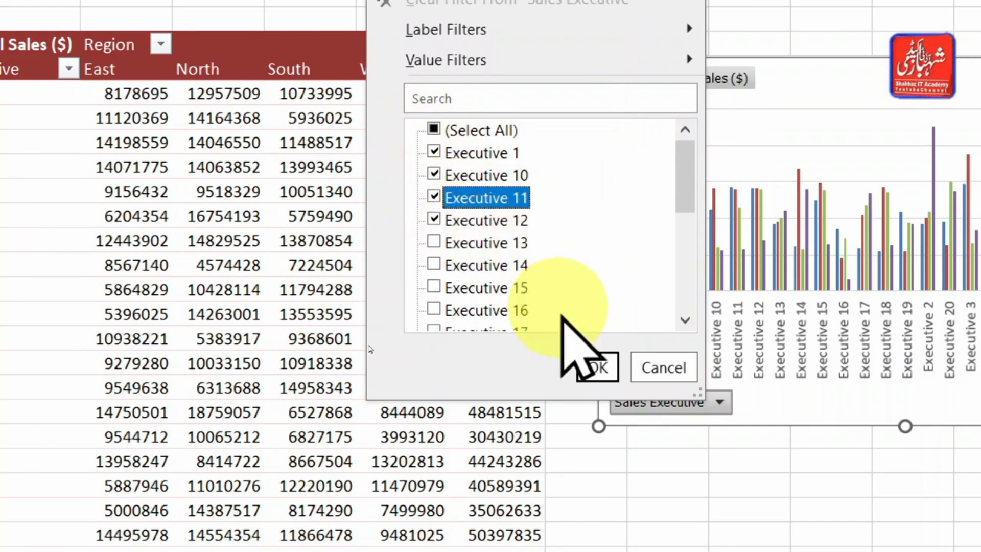
left_click(597, 367)
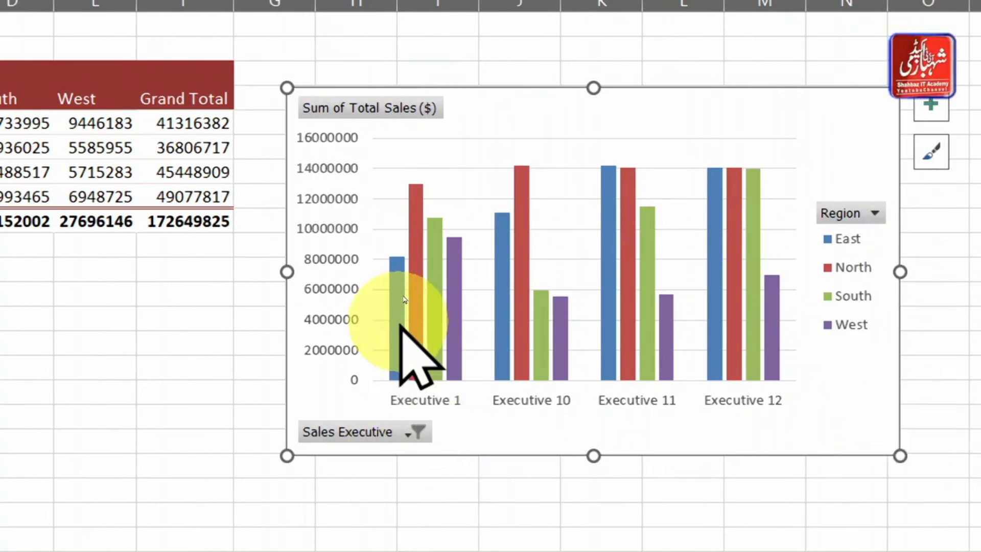
mouse_move(419, 322)
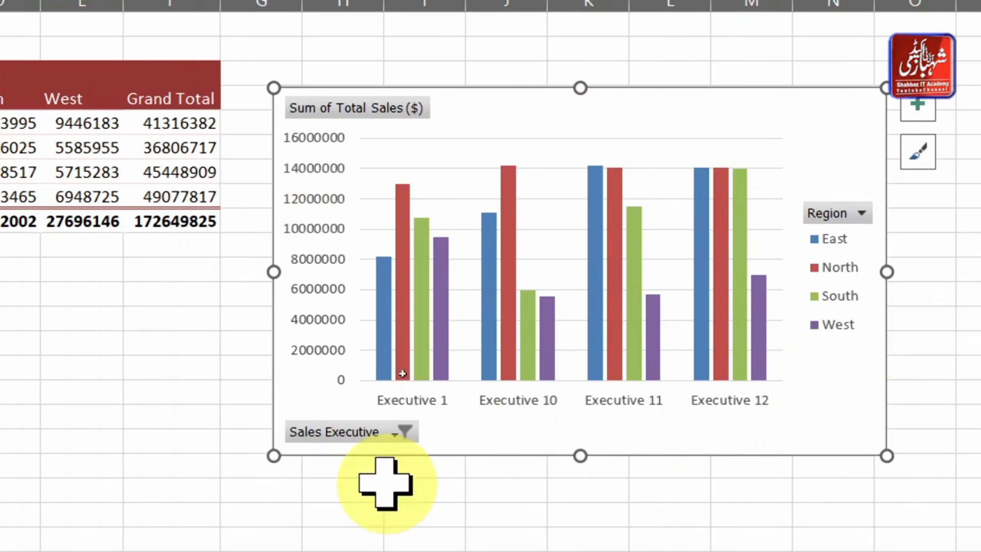
left_click(748, 432)
left_click(749, 432)
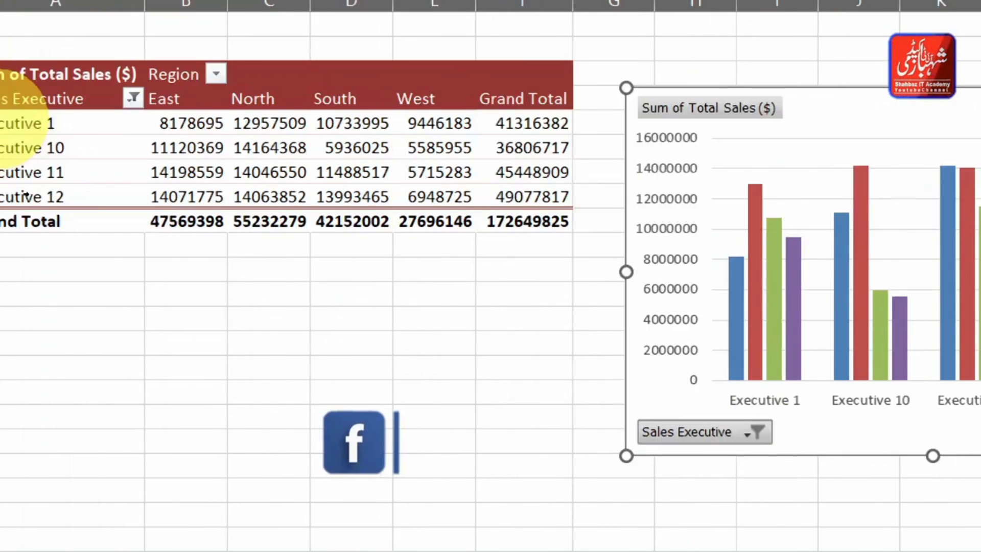